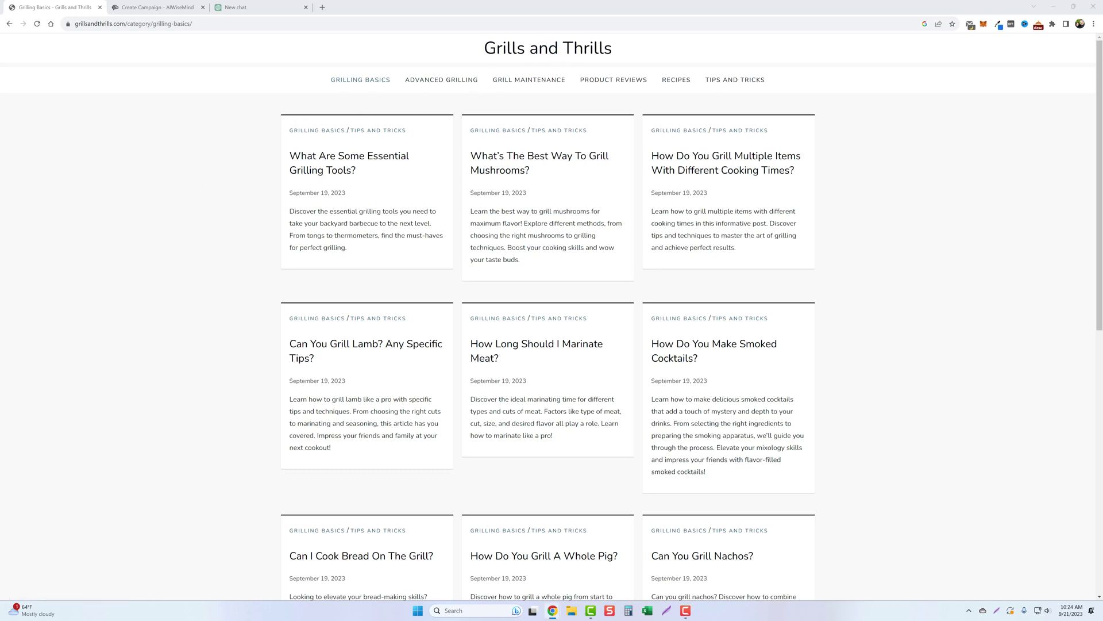
# Scroll the private site:grillsandthrills.com results down to the 'How Do You Grill Multiple Items' post title.
pyautogui.hotkey('alt', 'Tab')
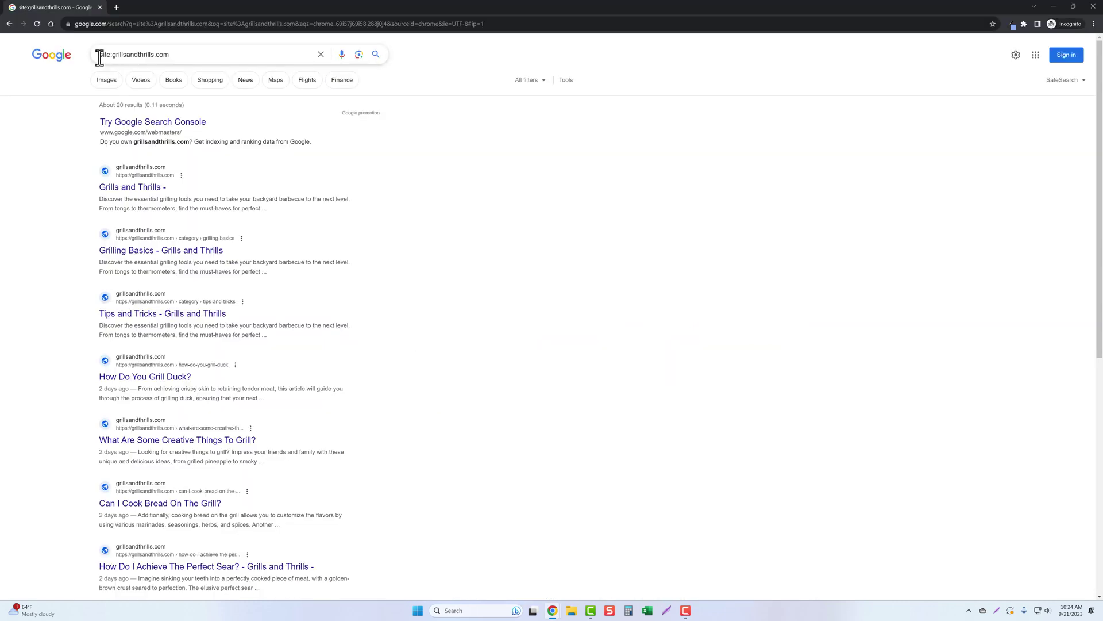
pyautogui.moveTo(99, 54); pyautogui.dragTo(172, 54)
pyautogui.click(63, 139)
pyautogui.scroll(-1, 119, 221)
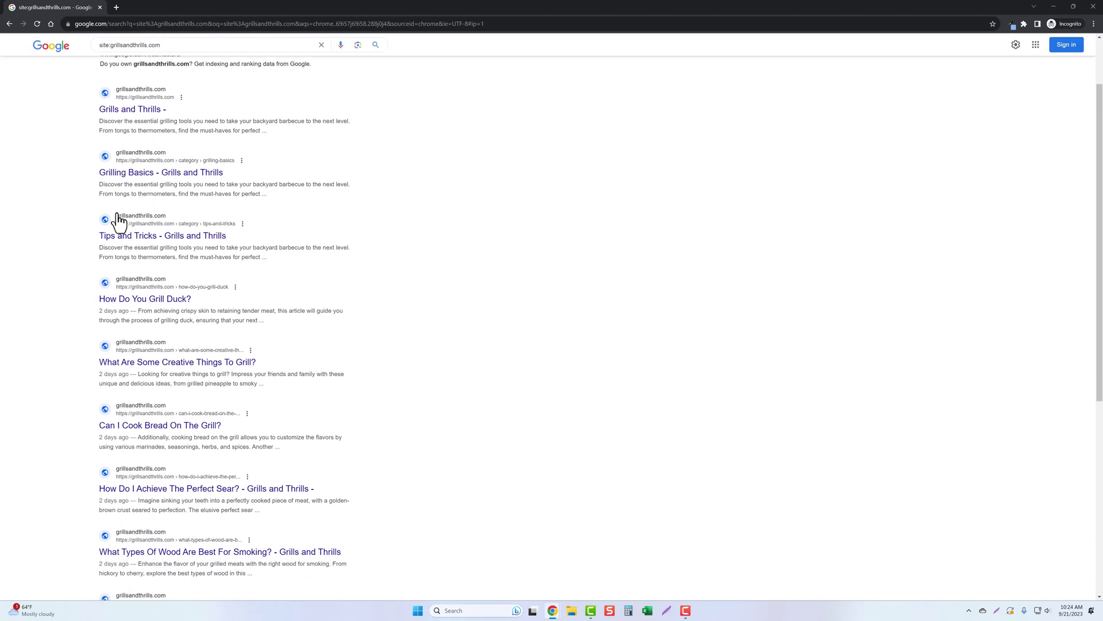
pyautogui.scroll(-3, 165, 294)
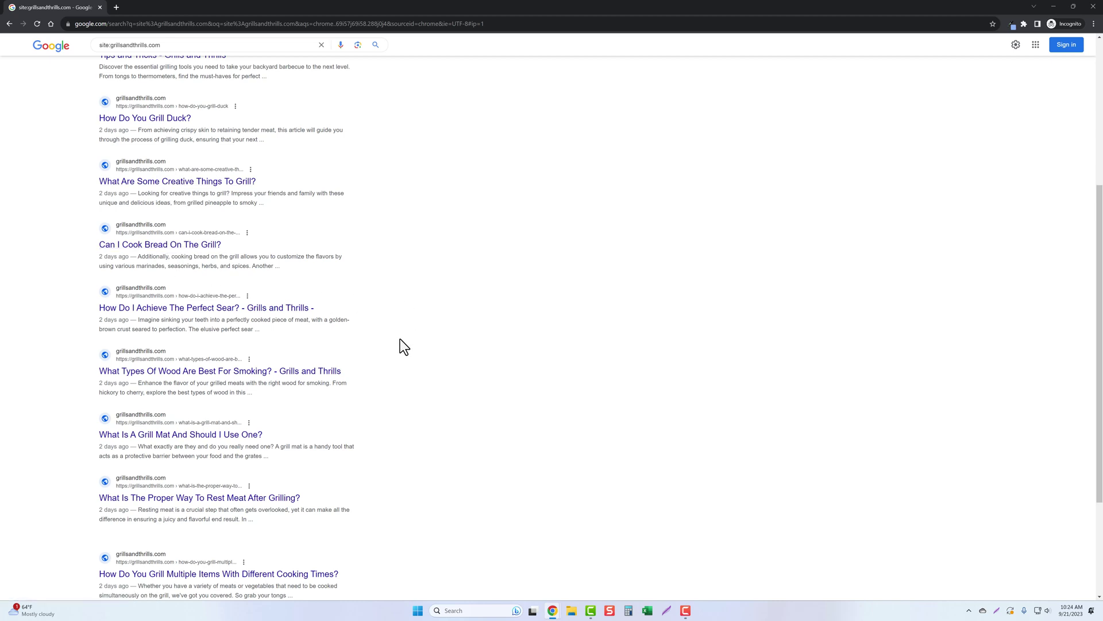
pyautogui.scroll(-2, 400, 345)
pyautogui.scroll(-2, 404, 379)
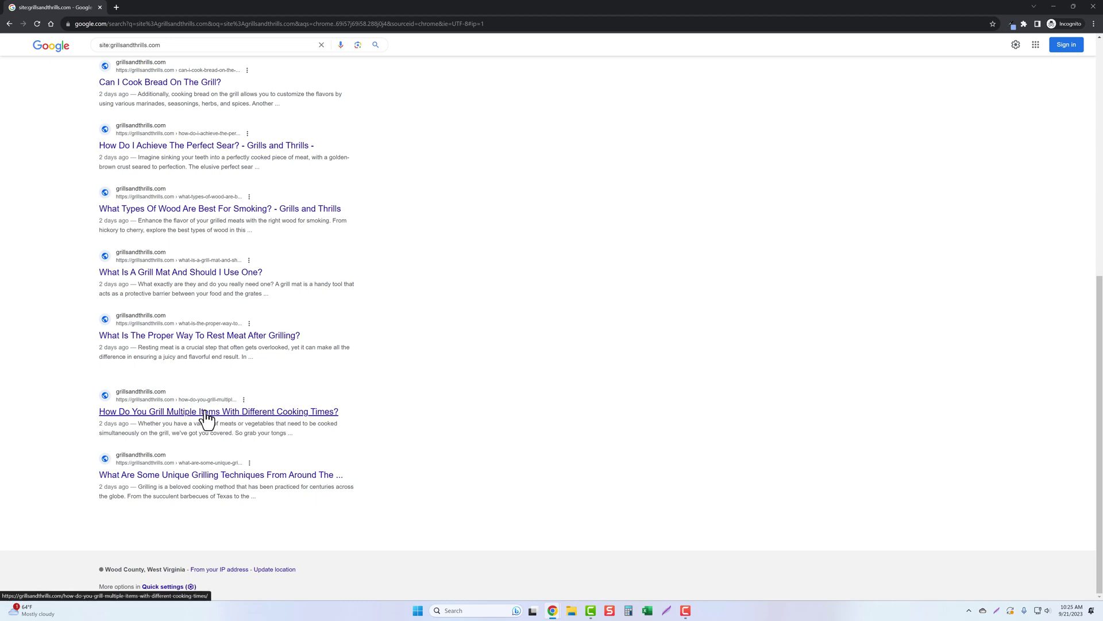
pyautogui.moveTo(97, 411); pyautogui.dragTo(320, 411)
# Search Google for the multiple-items post title and note its 709,000,000 results.
pyautogui.rightClick(320, 411)
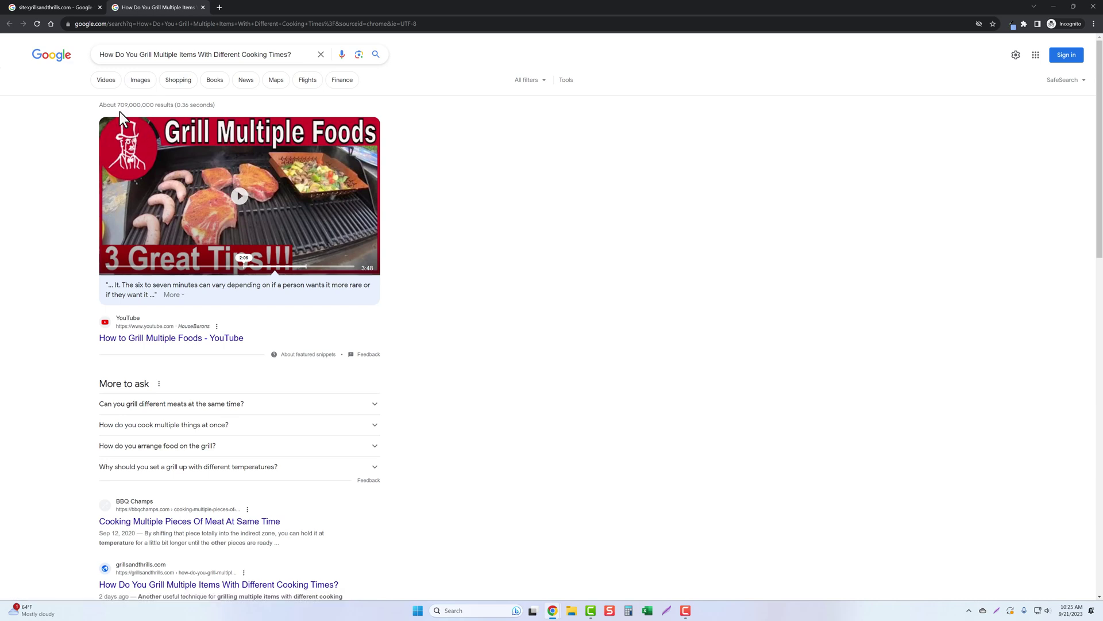
pyautogui.moveTo(119, 106); pyautogui.dragTo(175, 106)
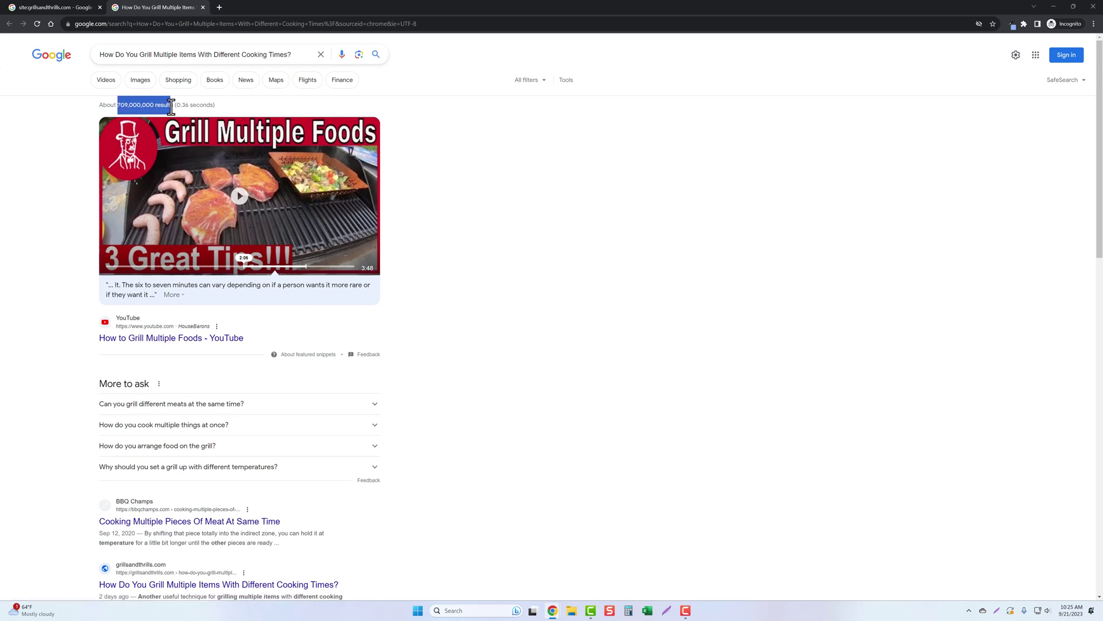
pyautogui.scroll(-3, 128, 351)
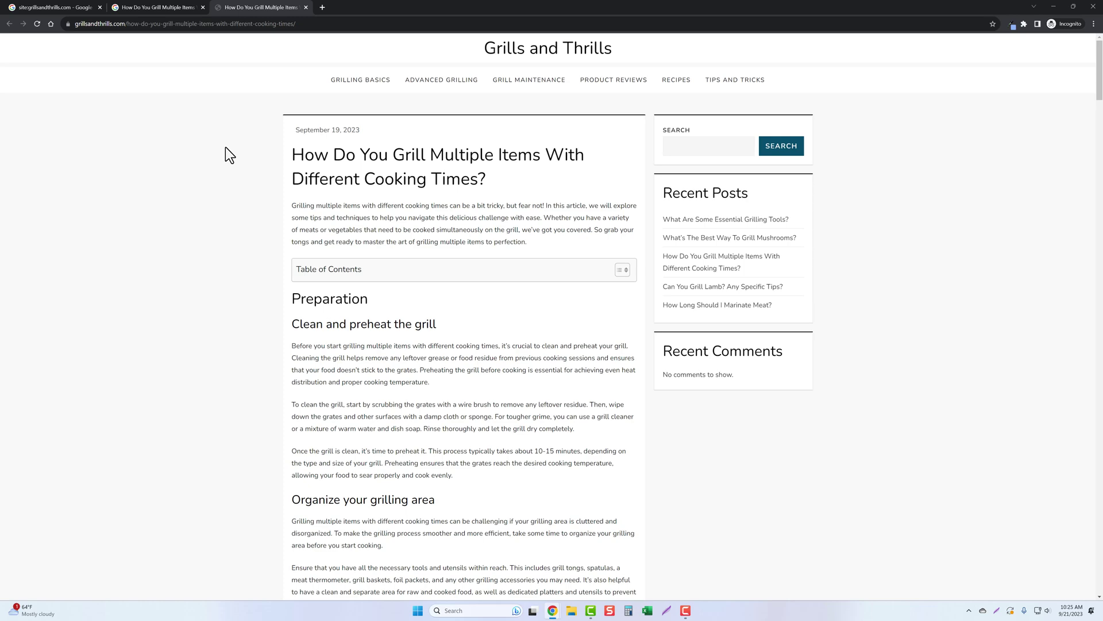
# Expand the multiple-items article's table of contents.
pyautogui.scroll(-2, 458, 301)
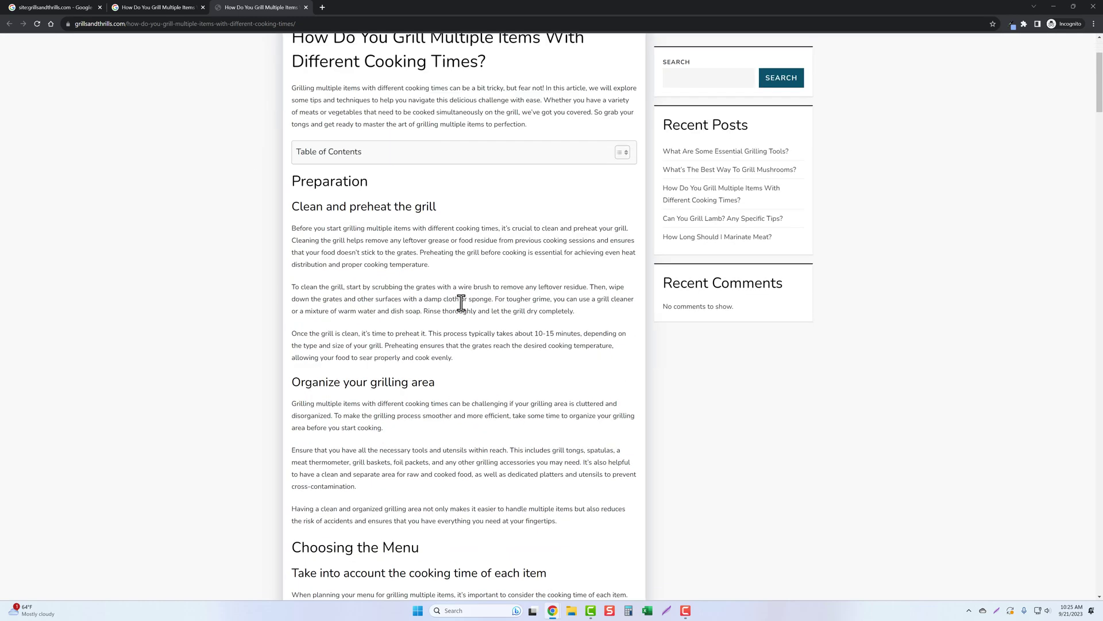
pyautogui.scroll(2, 473, 299)
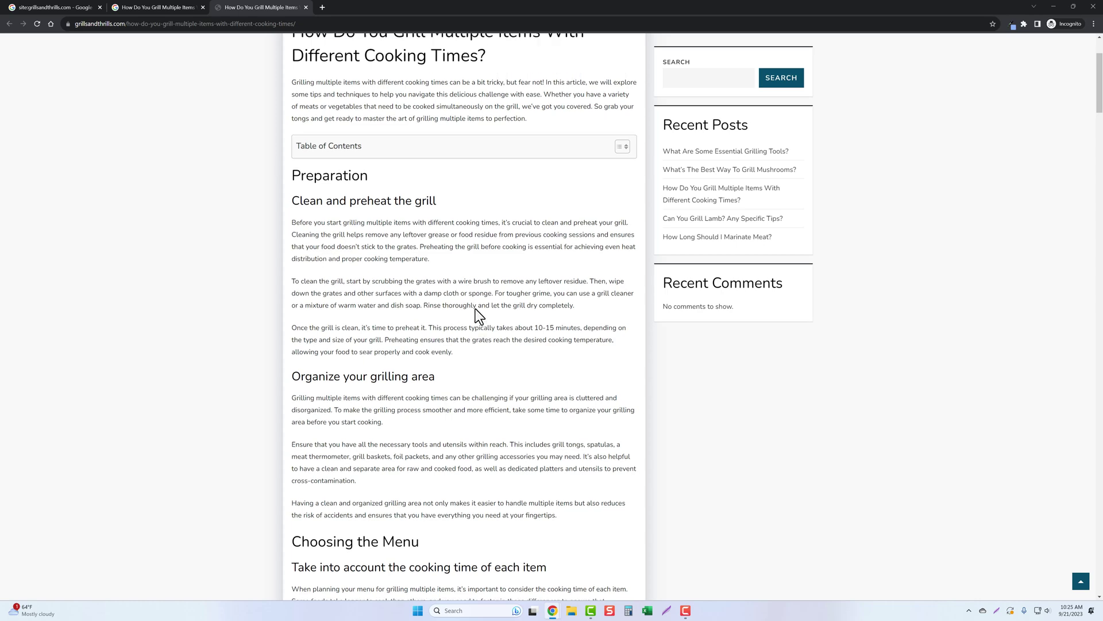
pyautogui.scroll(-1, 506, 321)
pyautogui.scroll(1, 477, 285)
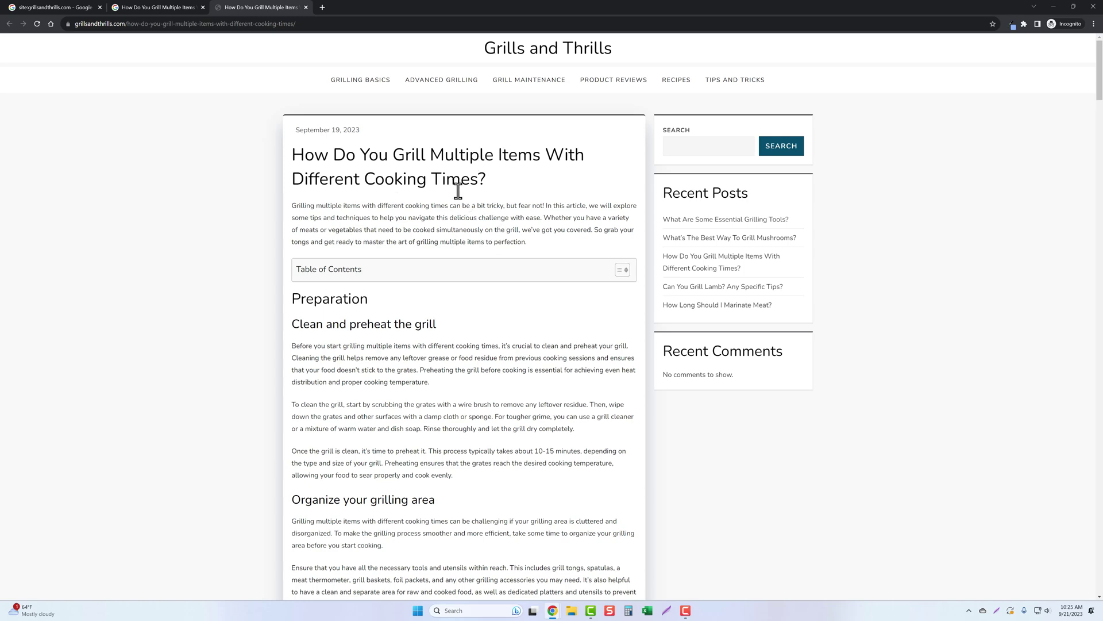
pyautogui.click(623, 270)
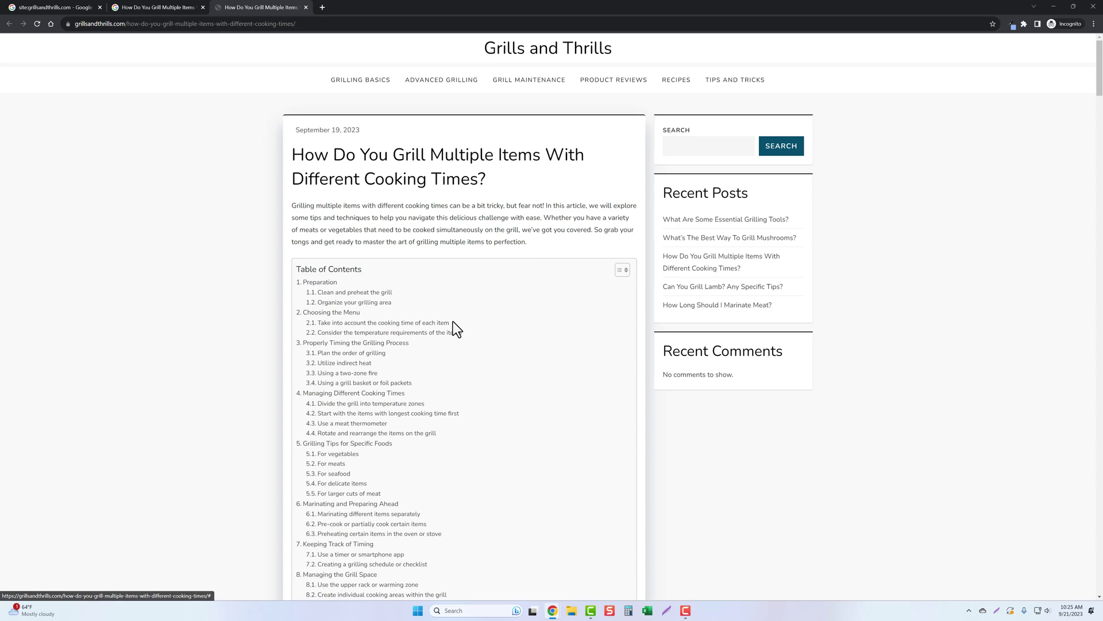
# Read through the whole article and return to the top of the page.
pyautogui.scroll(-2, 405, 298)
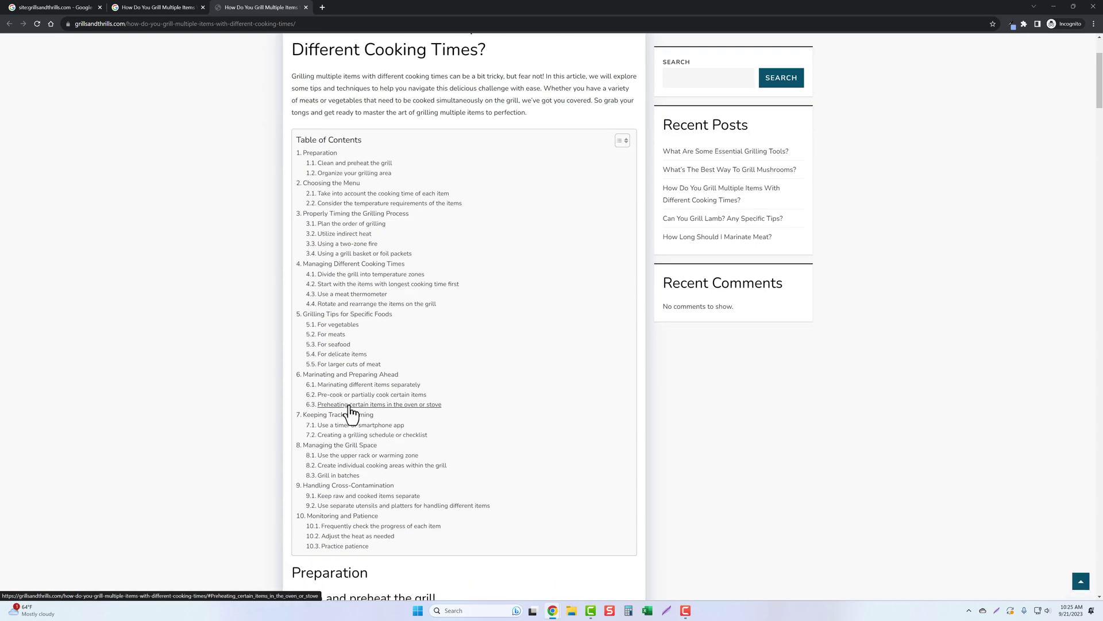
pyautogui.scroll(-3, 358, 411)
pyautogui.scroll(-9, 359, 395)
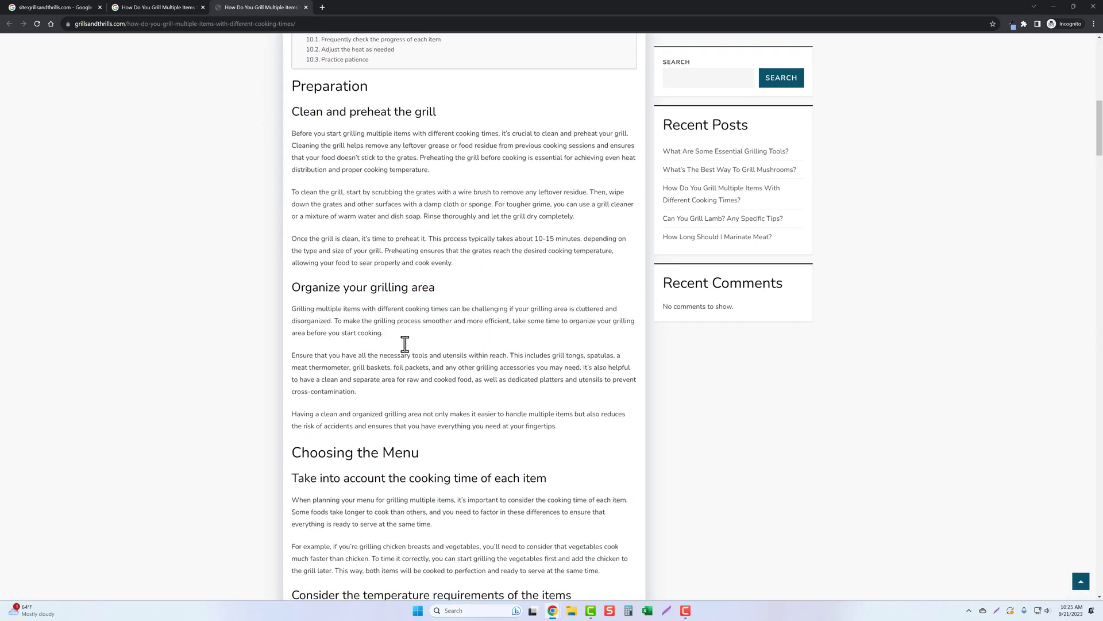
pyautogui.scroll(-14, 467, 332)
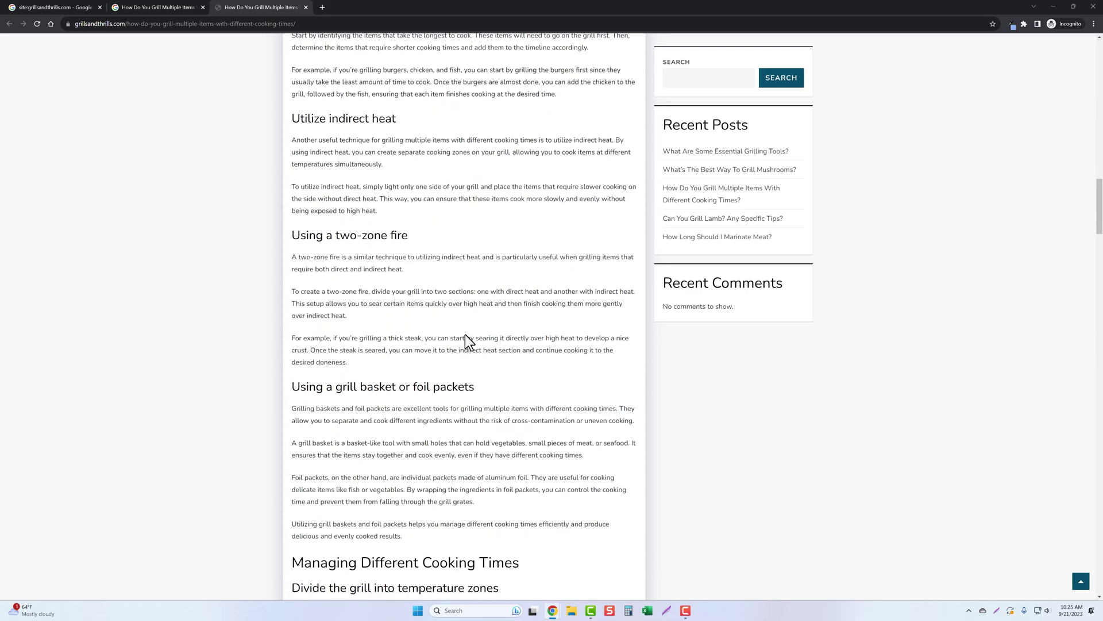
pyautogui.scroll(-18, 459, 337)
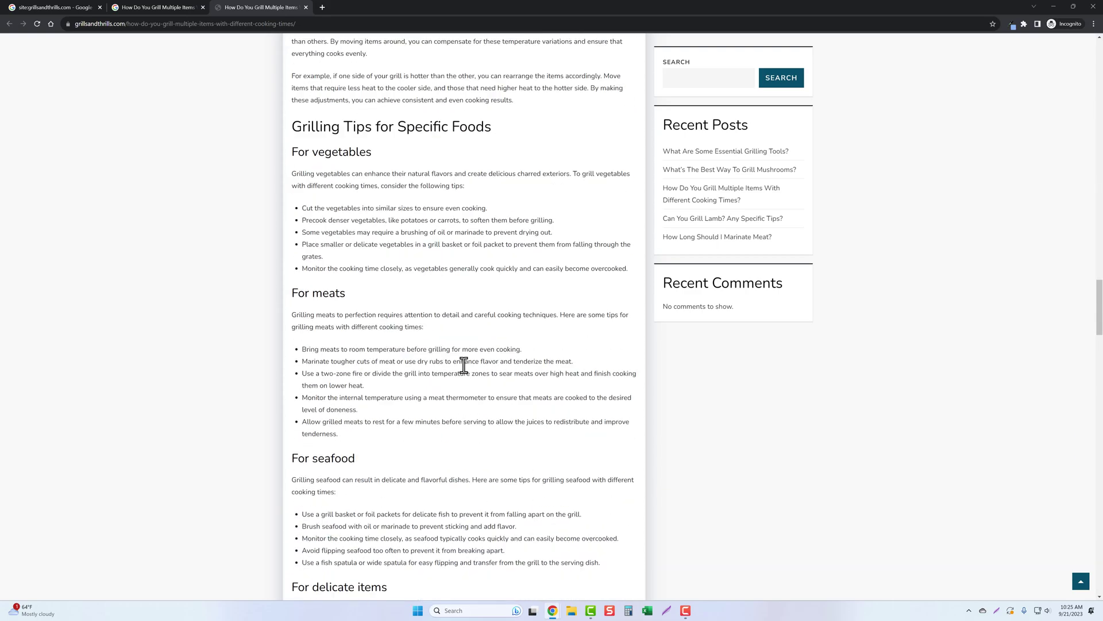
pyautogui.scroll(-16, 465, 365)
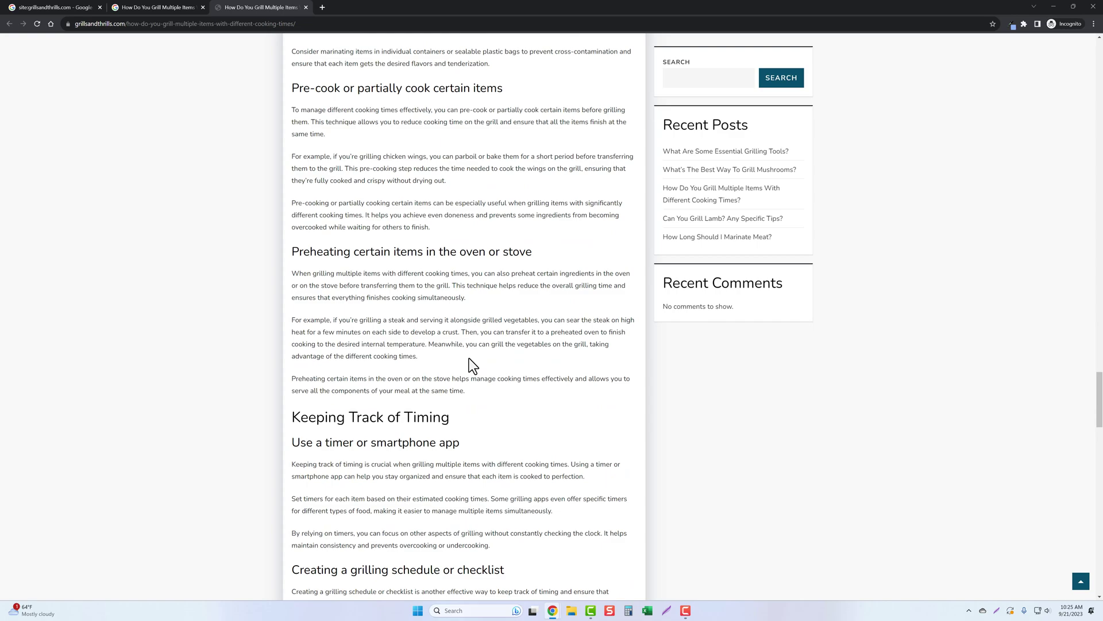
pyautogui.moveTo(1098, 455); pyautogui.dragTo(1098, 90)
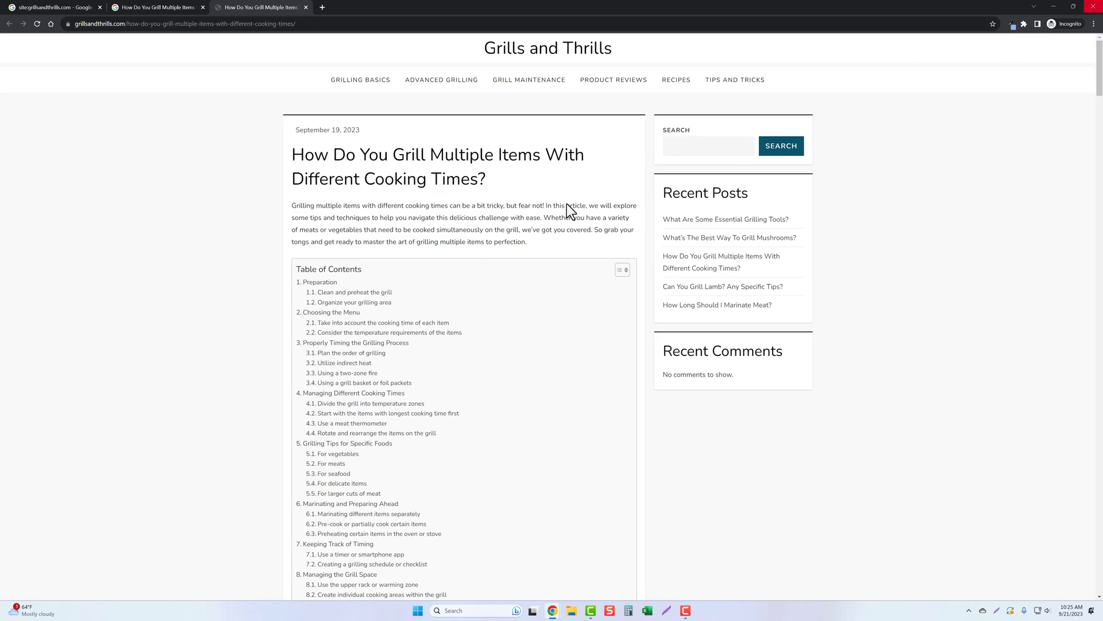
# Close the Incognito window and open the site's Recipes category, which shows Nothing Found.
pyautogui.click(1094, 11)
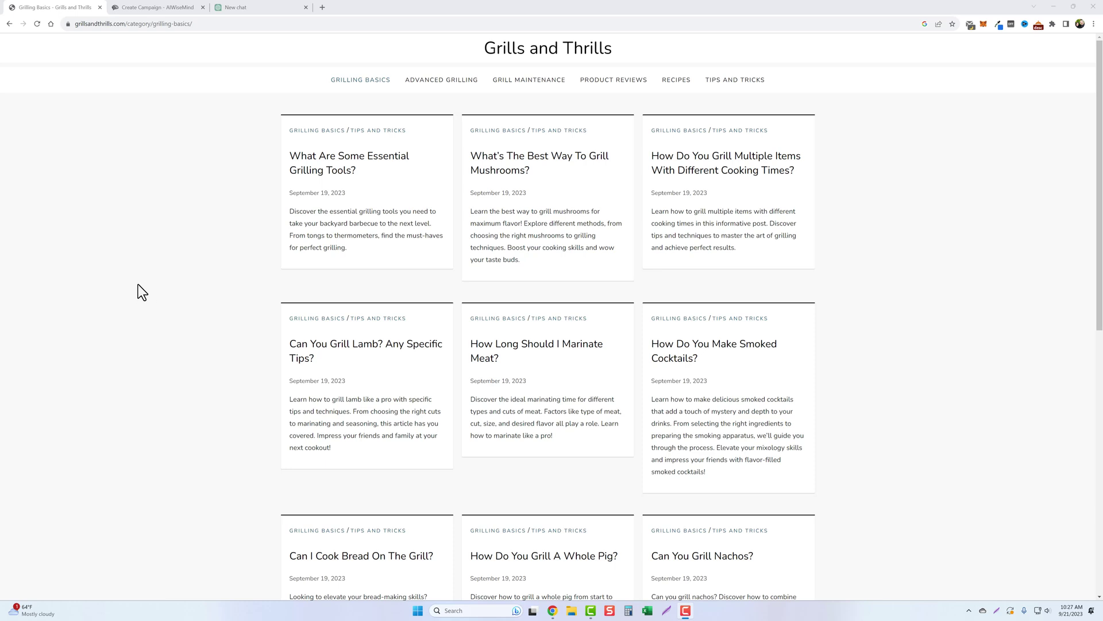
pyautogui.click(673, 83)
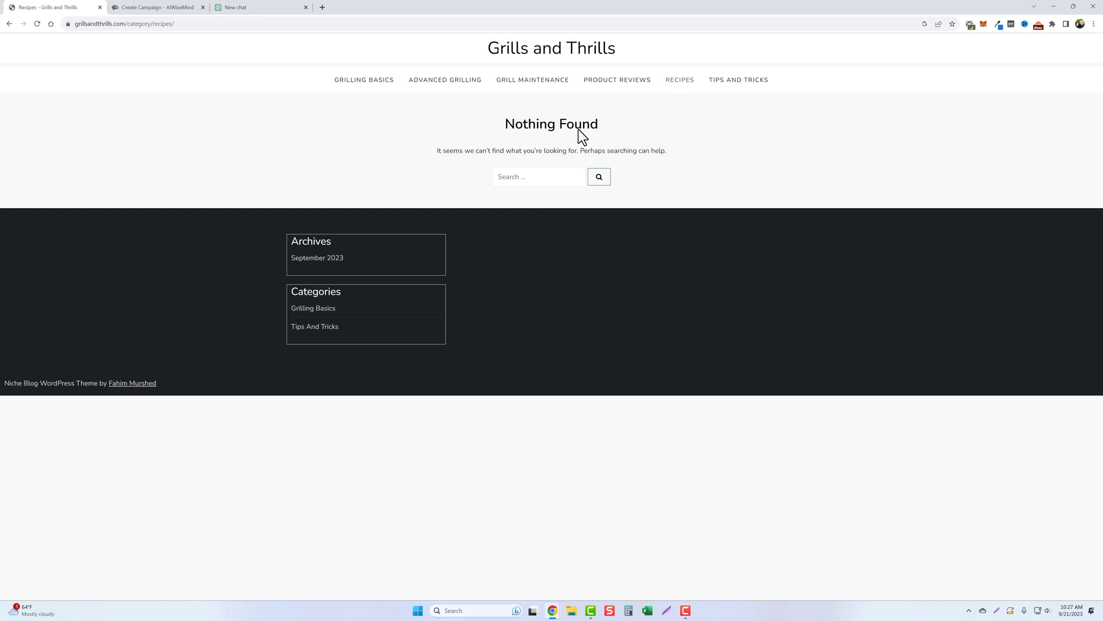
# Go to the ChatGPT recipe-title chat and scroll back through the first title list.
pyautogui.click(258, 7)
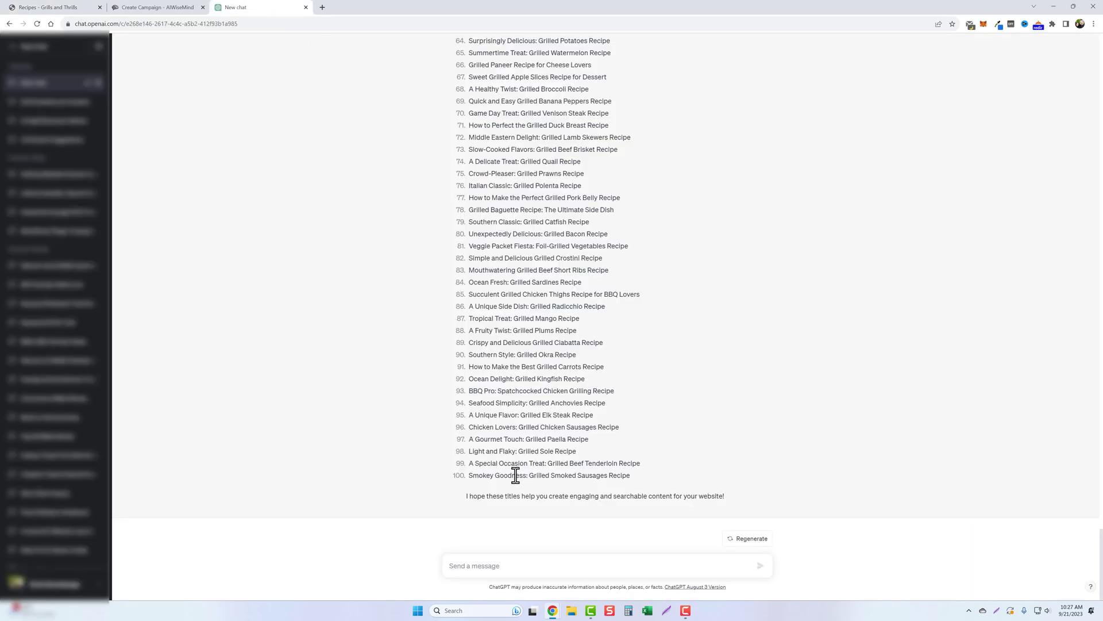
pyautogui.scroll(5, 517, 476)
pyautogui.scroll(10, 513, 475)
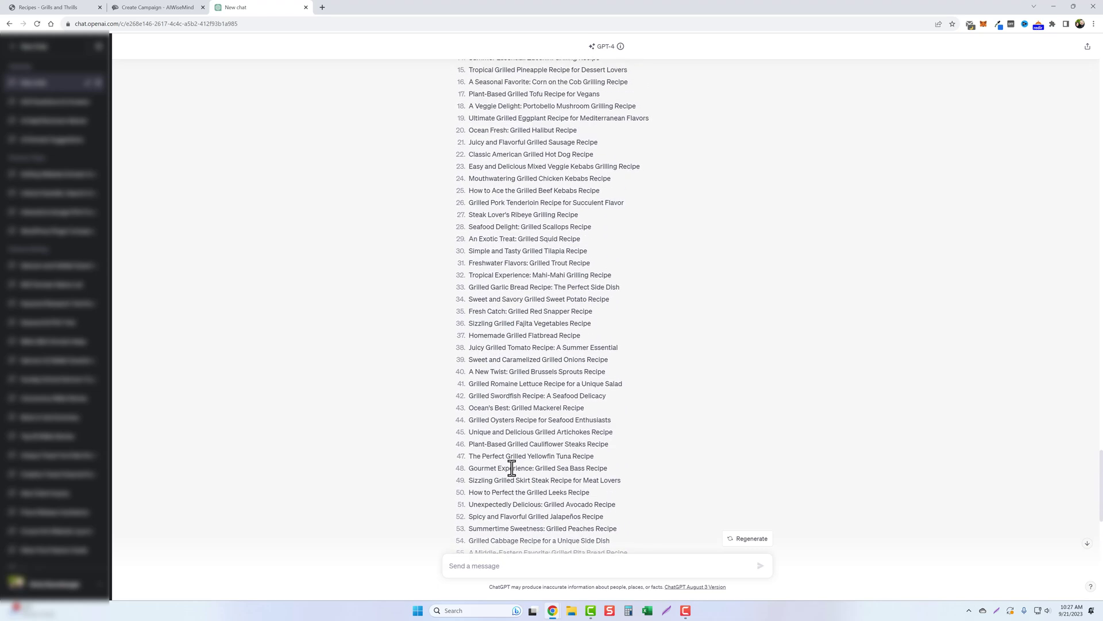
pyautogui.scroll(5, 509, 457)
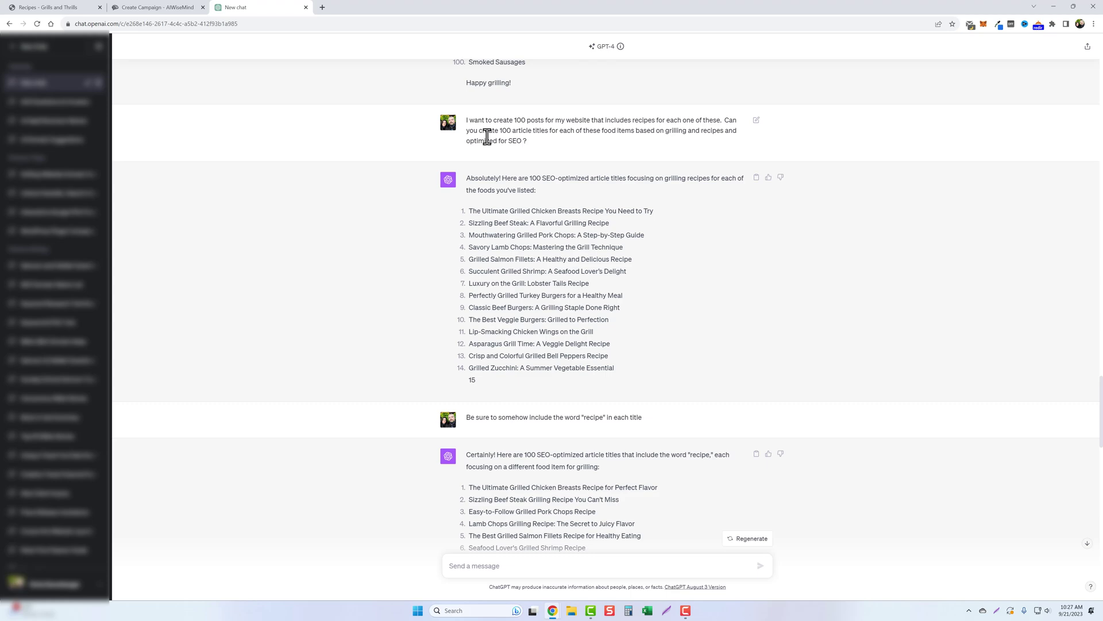
pyautogui.scroll(4, 508, 257)
pyautogui.scroll(10, 508, 258)
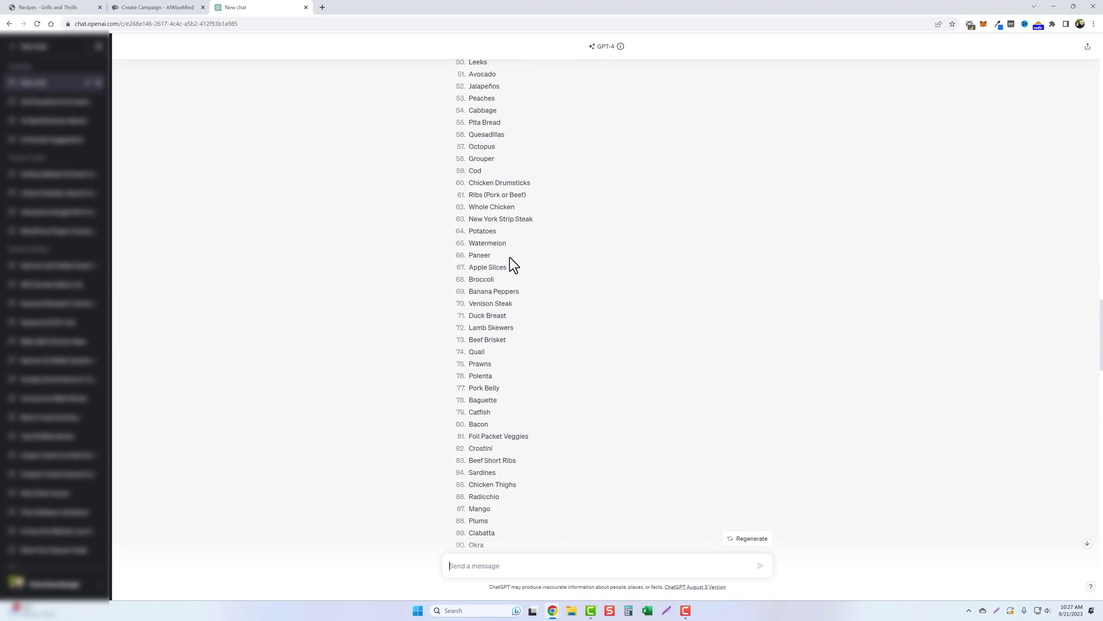
pyautogui.scroll(8, 511, 257)
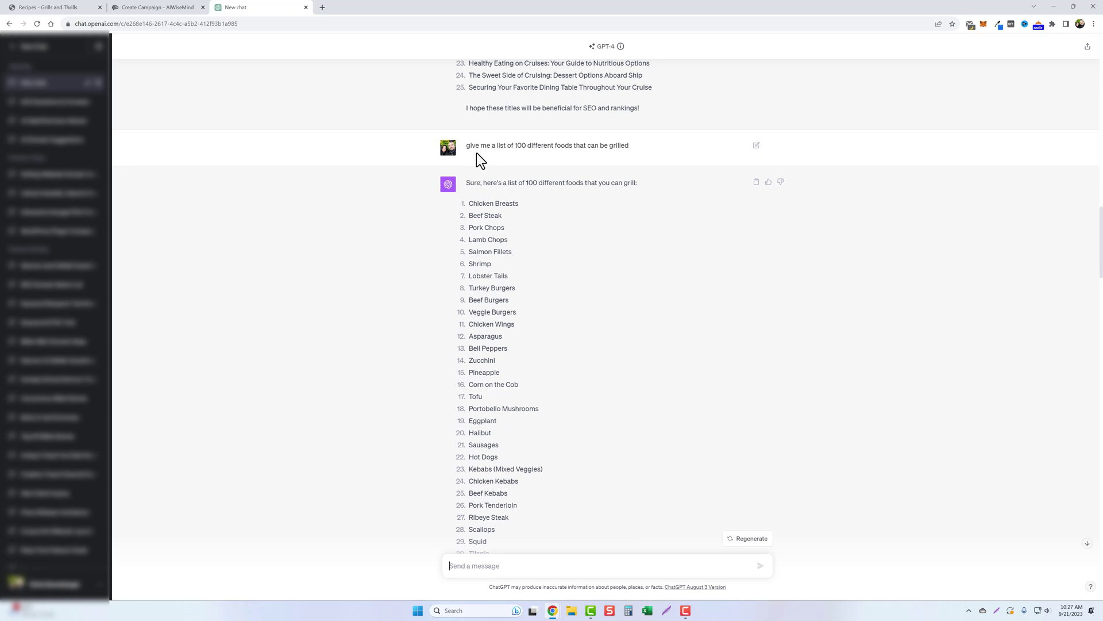
pyautogui.scroll(-2, 595, 181)
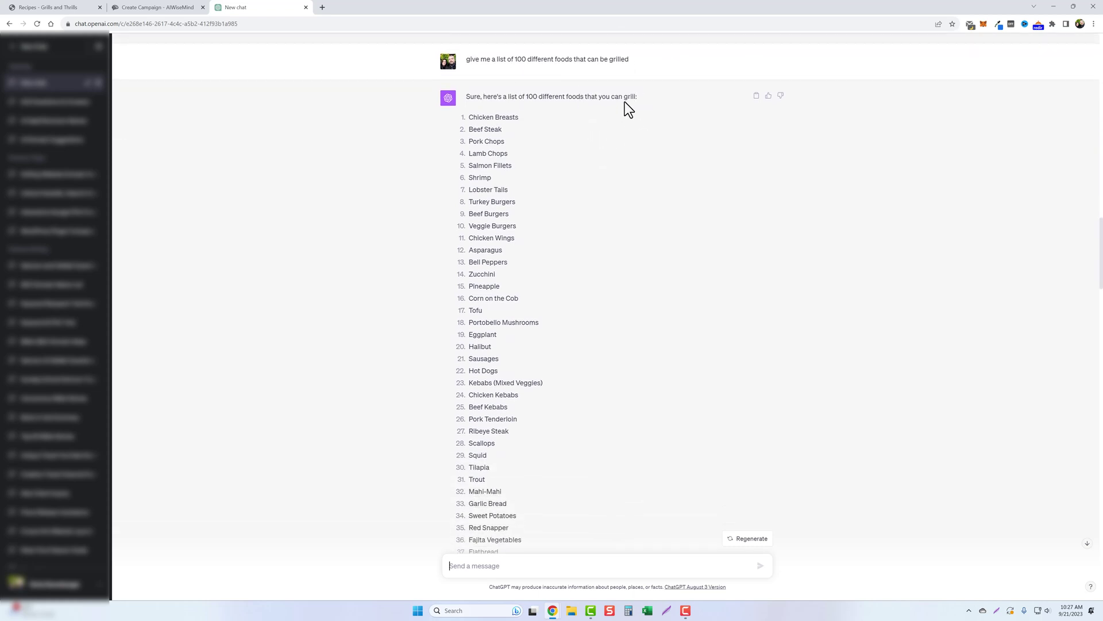
pyautogui.scroll(-15, 482, 253)
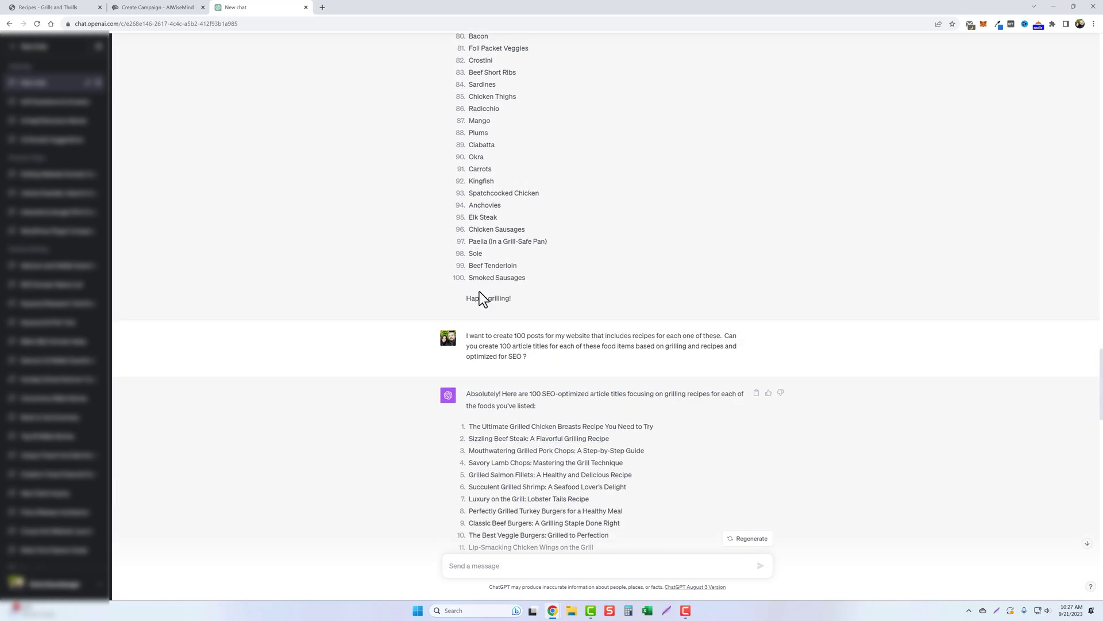
pyautogui.scroll(-2, 479, 292)
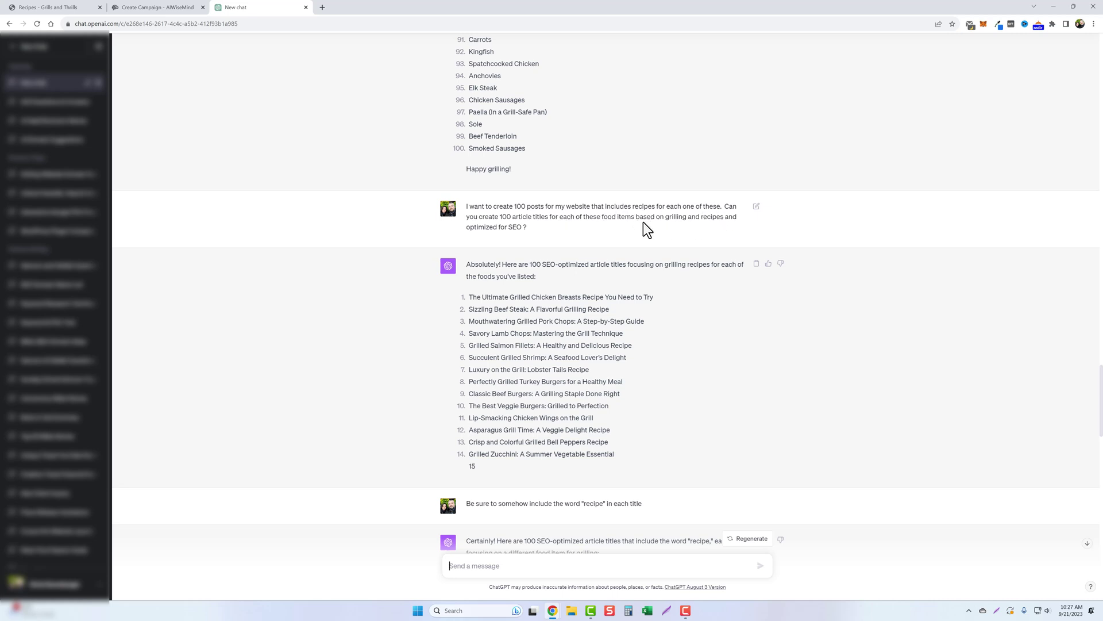
pyautogui.scroll(-2, 399, 237)
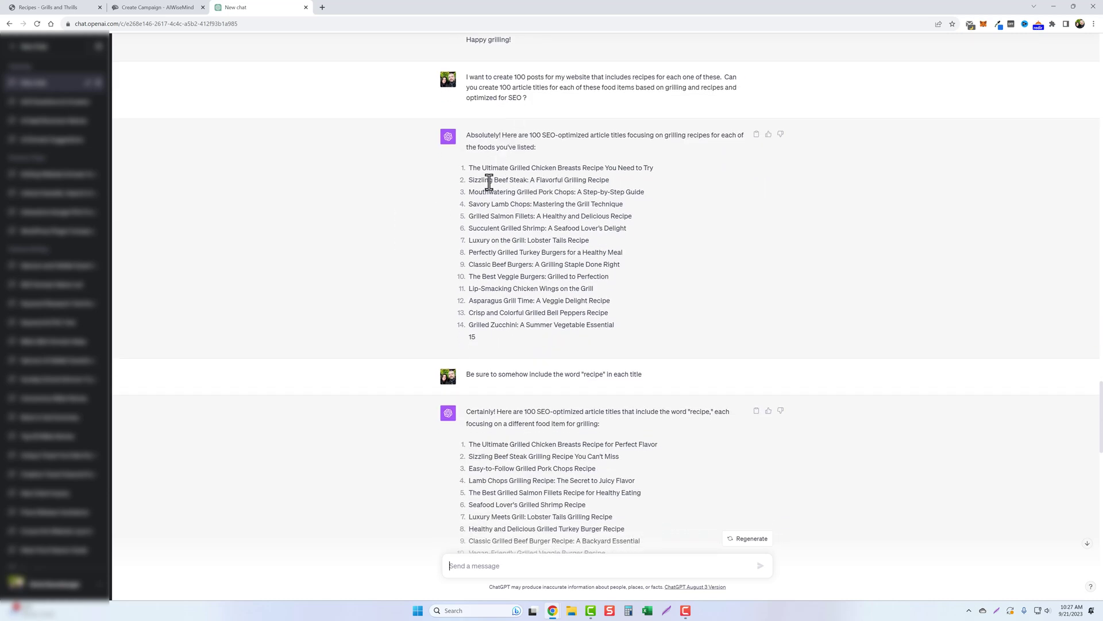
# Highlight the beef steak, pork chop and lamb chop titles and the 'include recipe' request.
pyautogui.moveTo(469, 182); pyautogui.dragTo(615, 177)
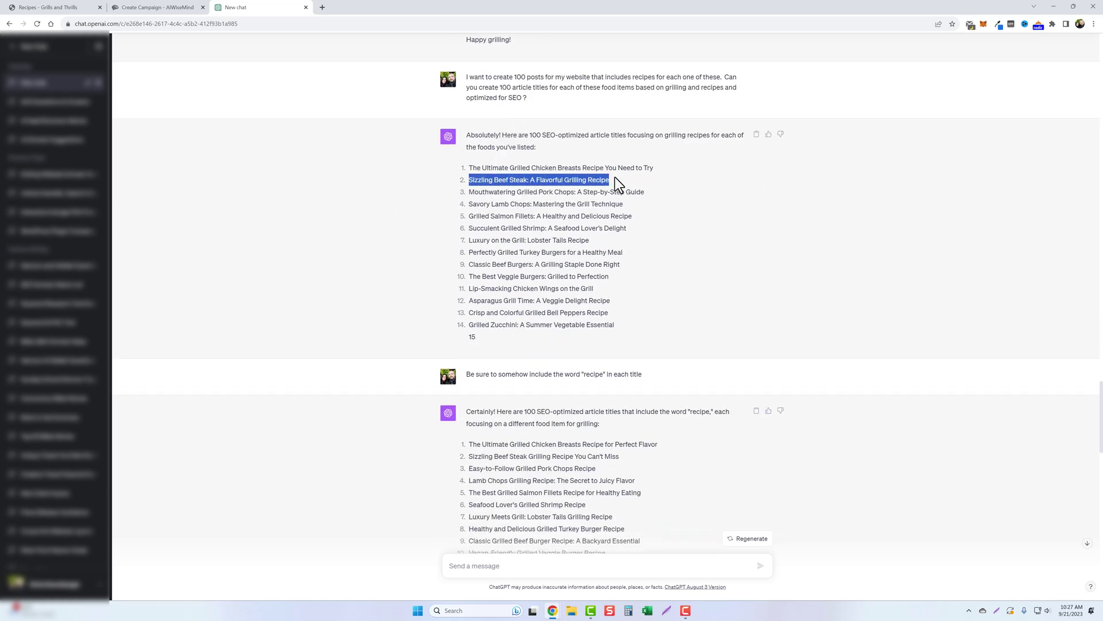
pyautogui.click(597, 197)
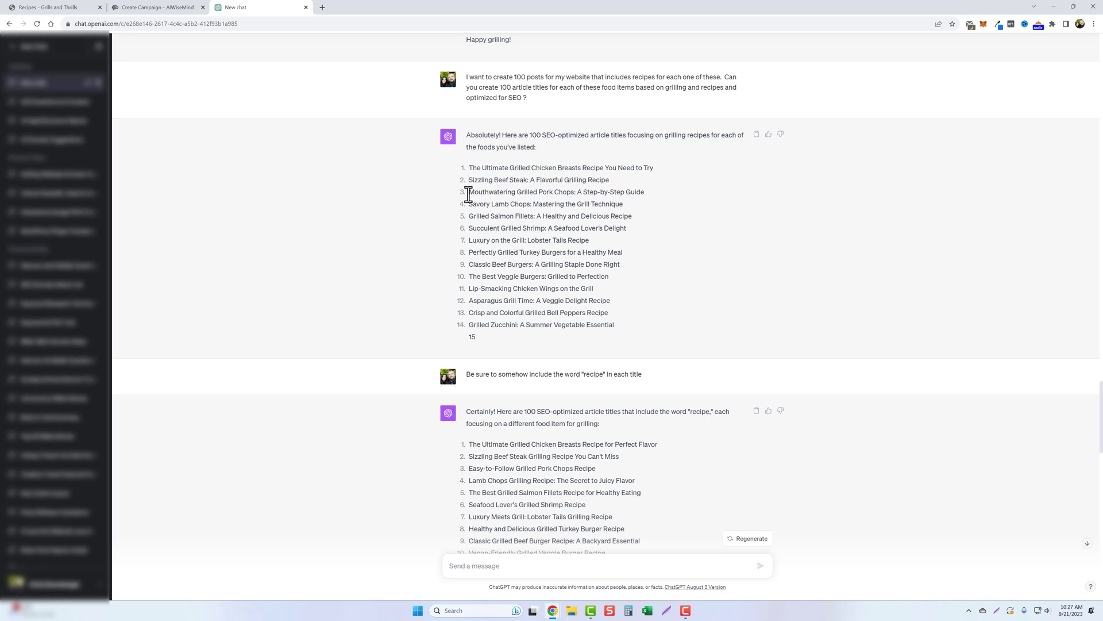
pyautogui.moveTo(469, 192); pyautogui.dragTo(647, 193)
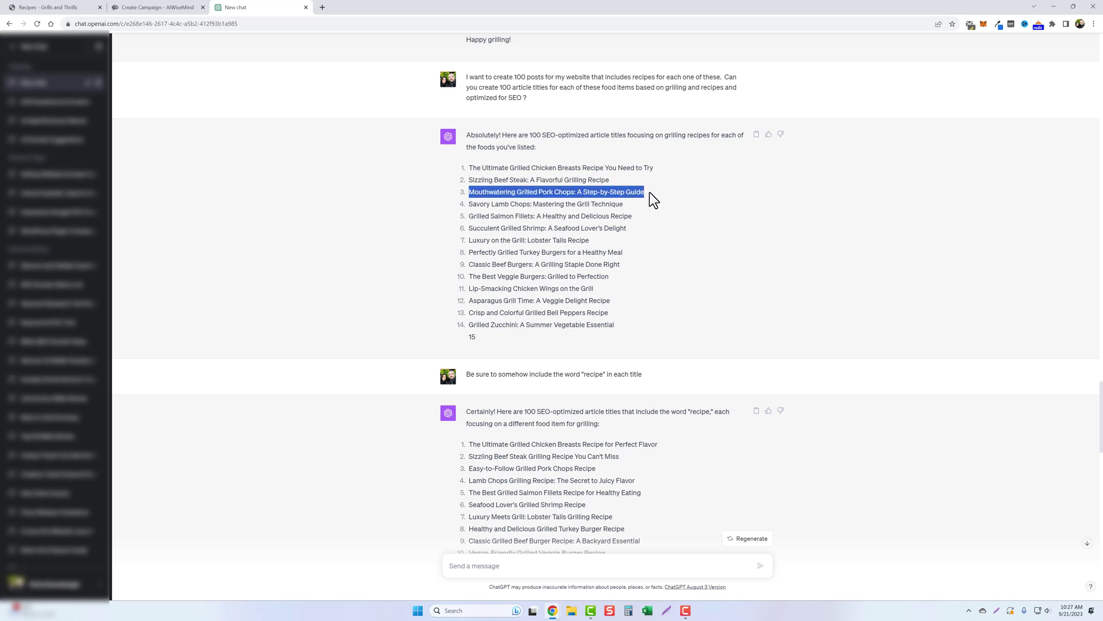
pyautogui.moveTo(469, 205); pyautogui.dragTo(633, 208)
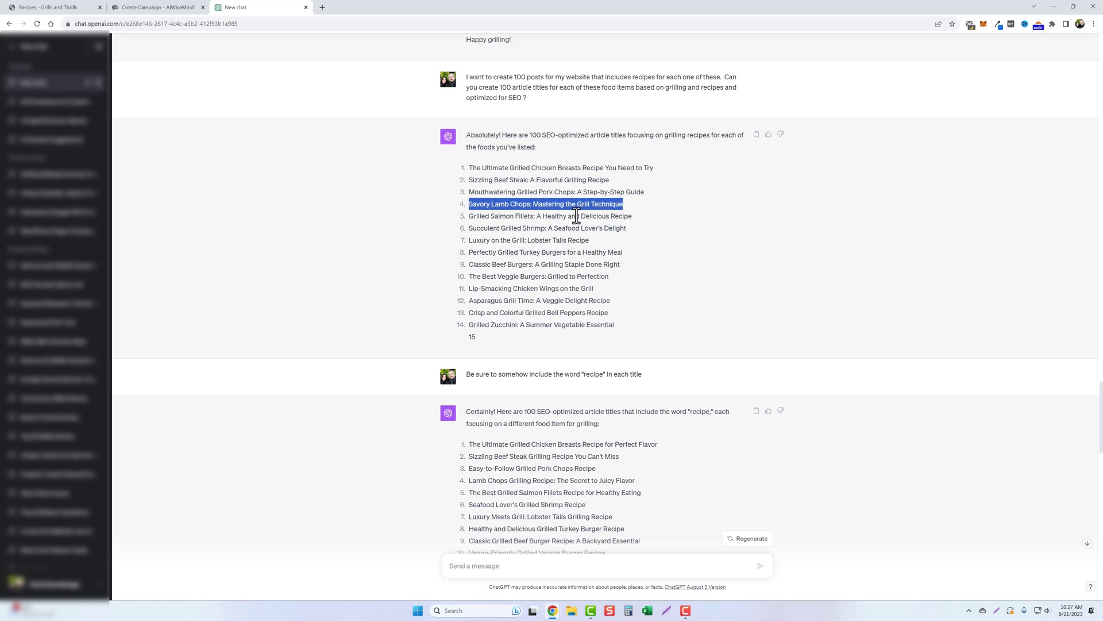
pyautogui.scroll(-2, 539, 252)
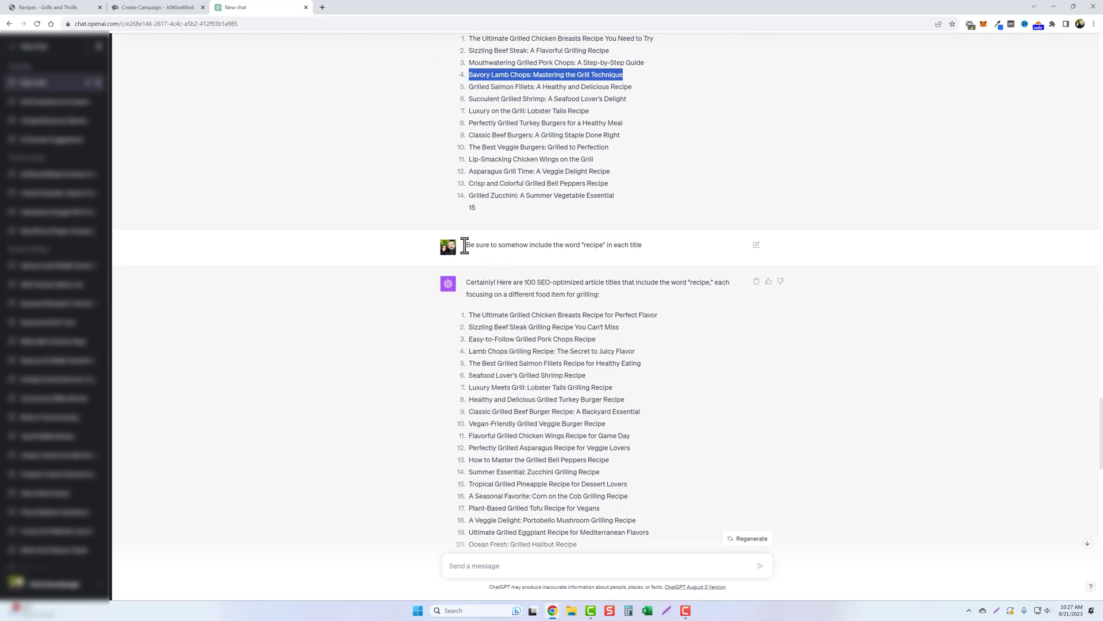
pyautogui.moveTo(467, 245); pyautogui.dragTo(638, 246)
pyautogui.scroll(-1, 602, 260)
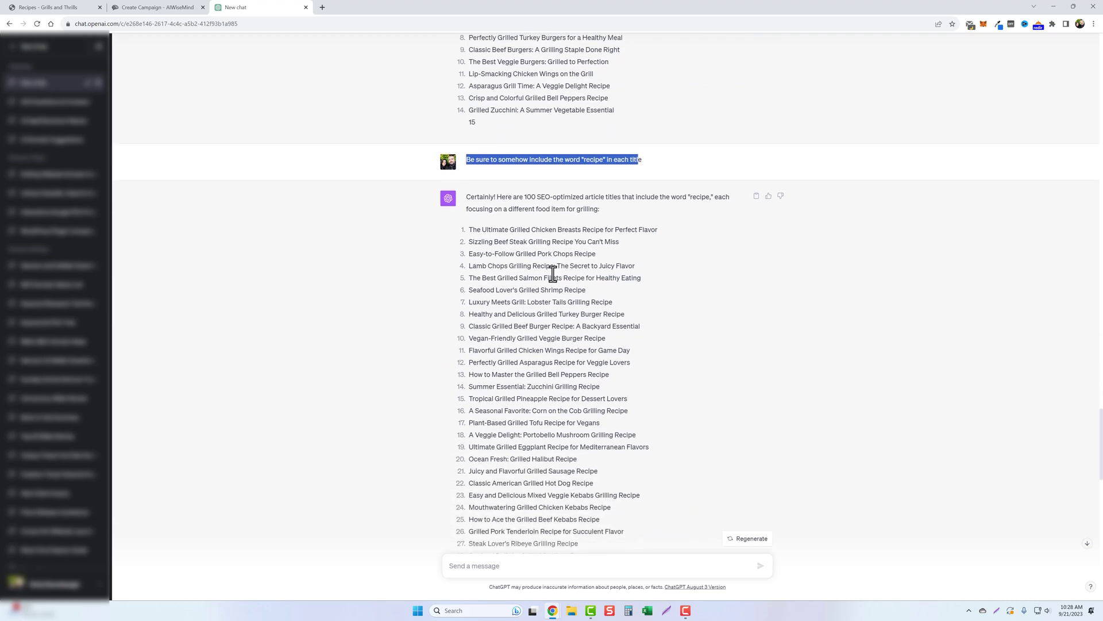
pyautogui.scroll(-2, 520, 275)
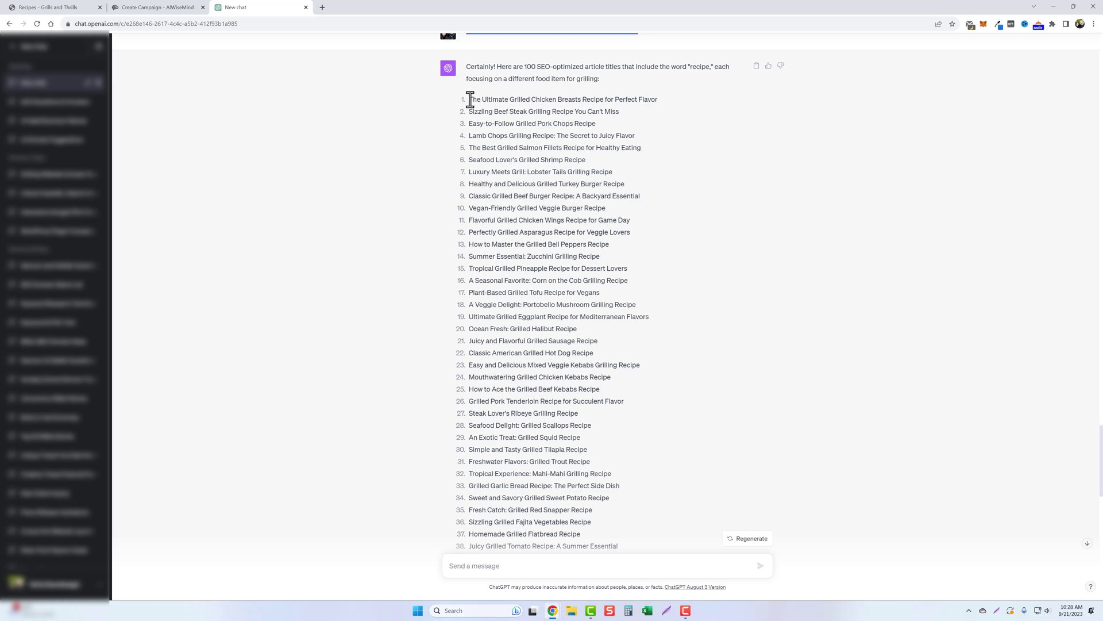
# Select and copy all 100 recipe titles from ChatGPT's reply, then deselect.
pyautogui.moveTo(470, 100); pyautogui.dragTo(632, 477)
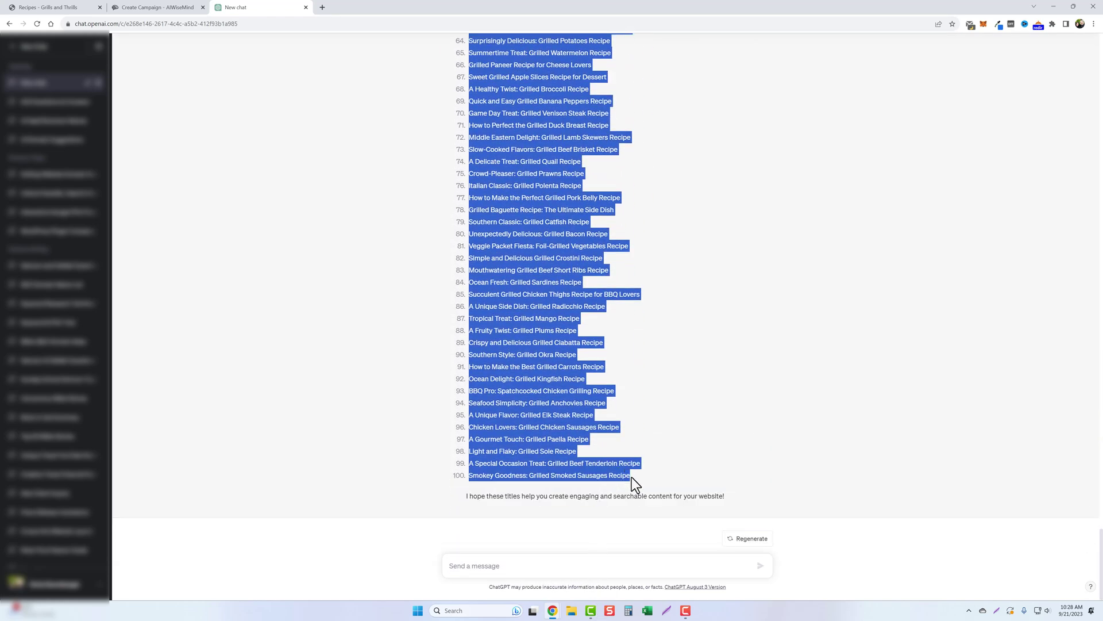
pyautogui.rightClick(527, 217)
pyautogui.click(535, 220)
pyautogui.click(374, 249)
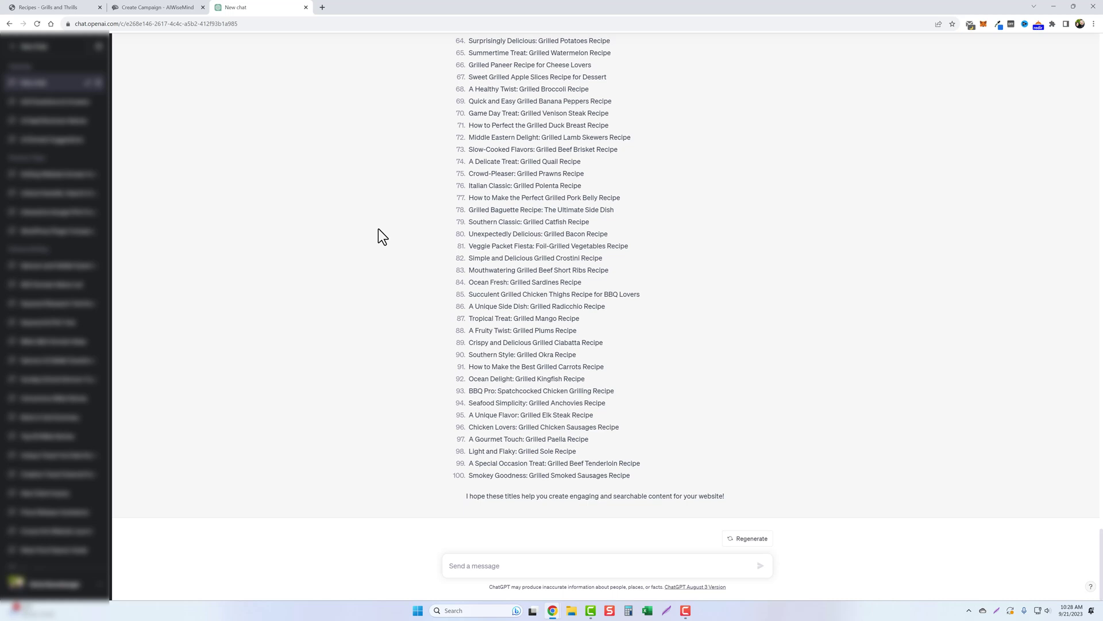
# Name the AIWiseMind campaign 'Grills and Thrills Recipes'.
pyautogui.hotkey('ctrl', 'shift', 'Tab')
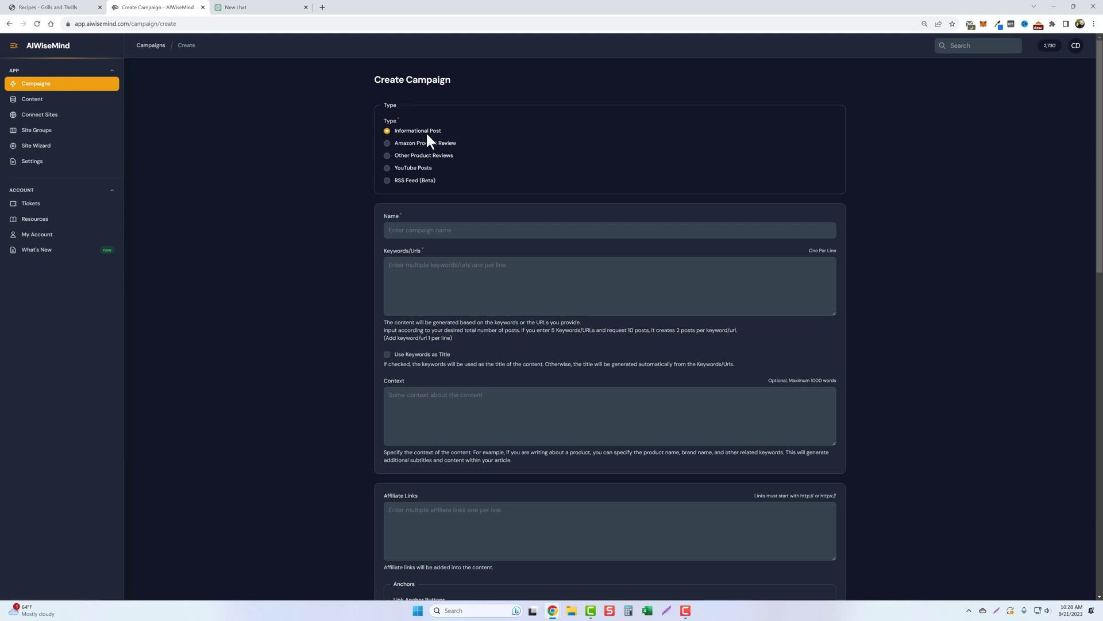
pyautogui.click(445, 231)
pyautogui.hotkey('ctrl', 'v')
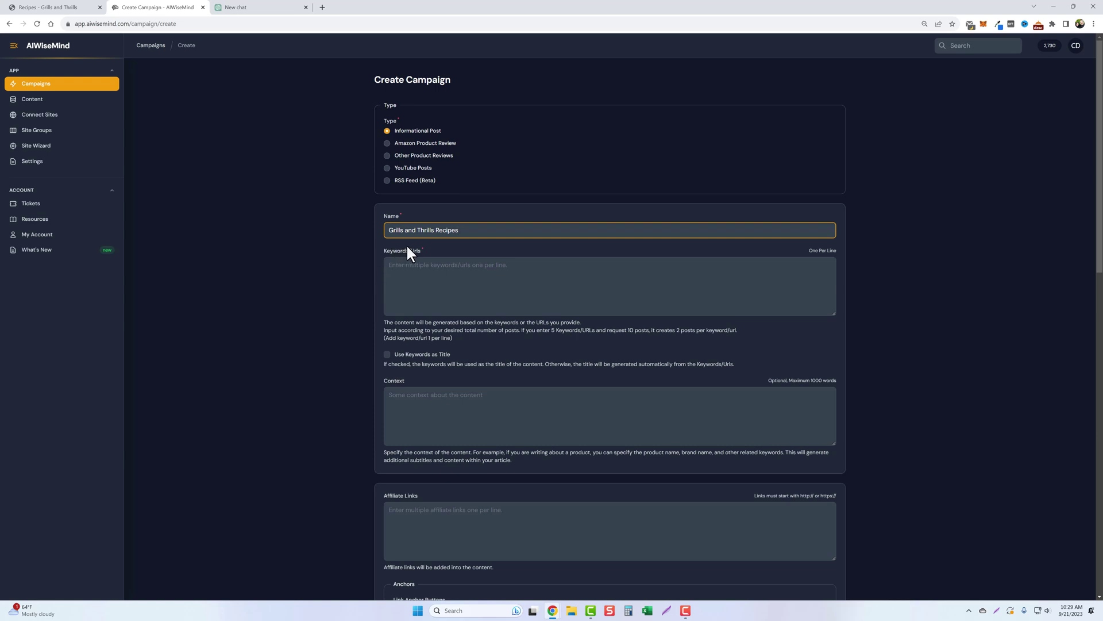
# Paste the 100 recipe titles into Keywords/Urls and confirm the keyword count of 100.
pyautogui.click(434, 271)
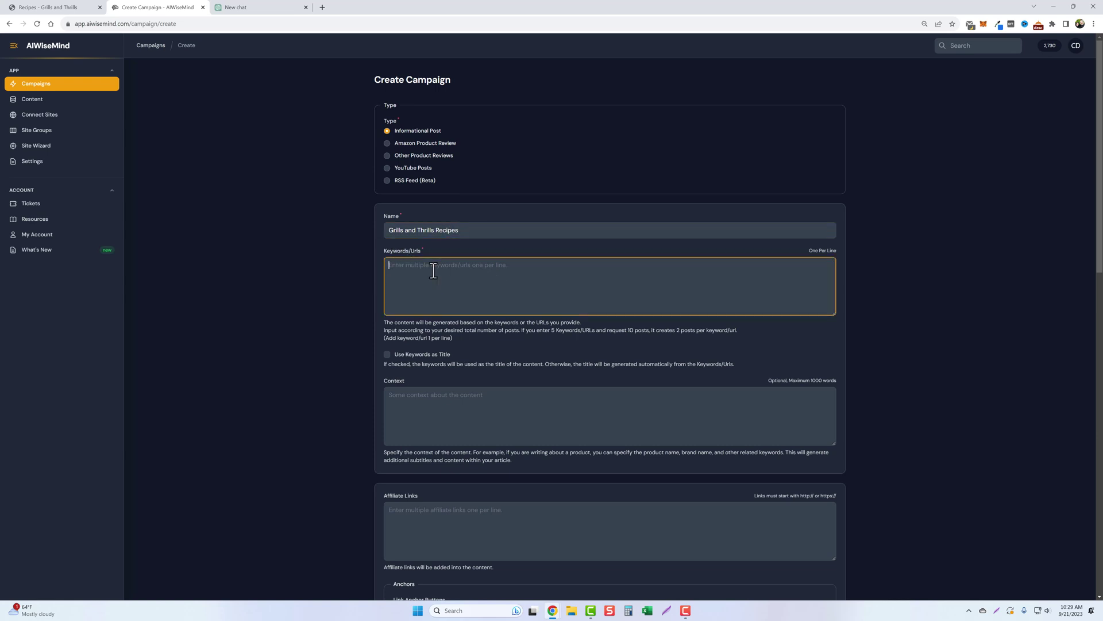
pyautogui.hotkey('ctrl', 'v')
pyautogui.click(574, 234)
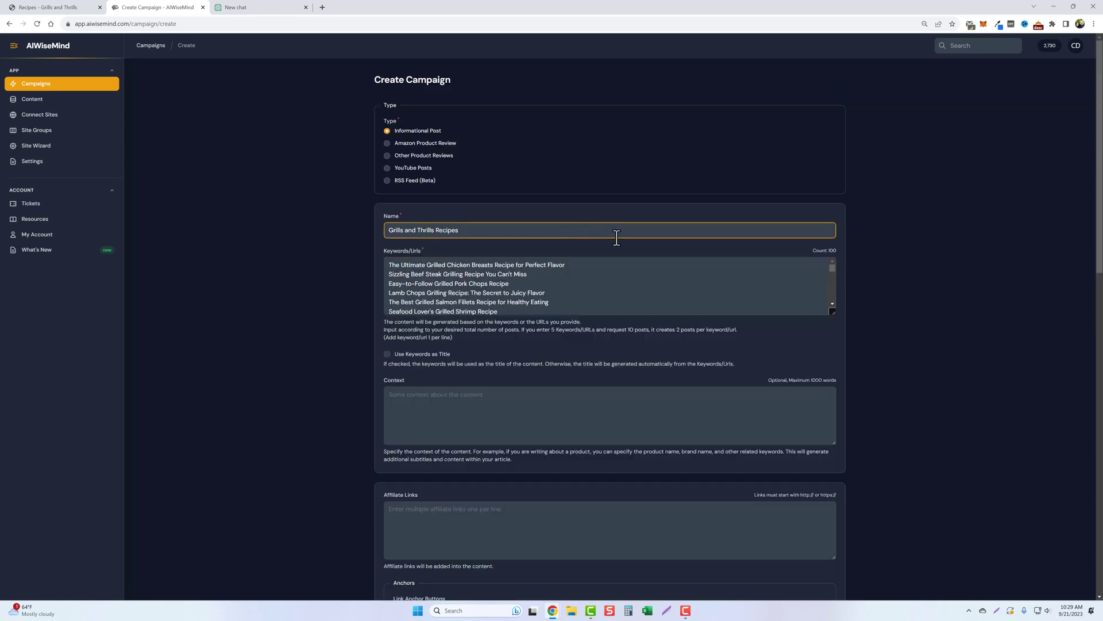
pyautogui.moveTo(812, 251); pyautogui.dragTo(838, 253)
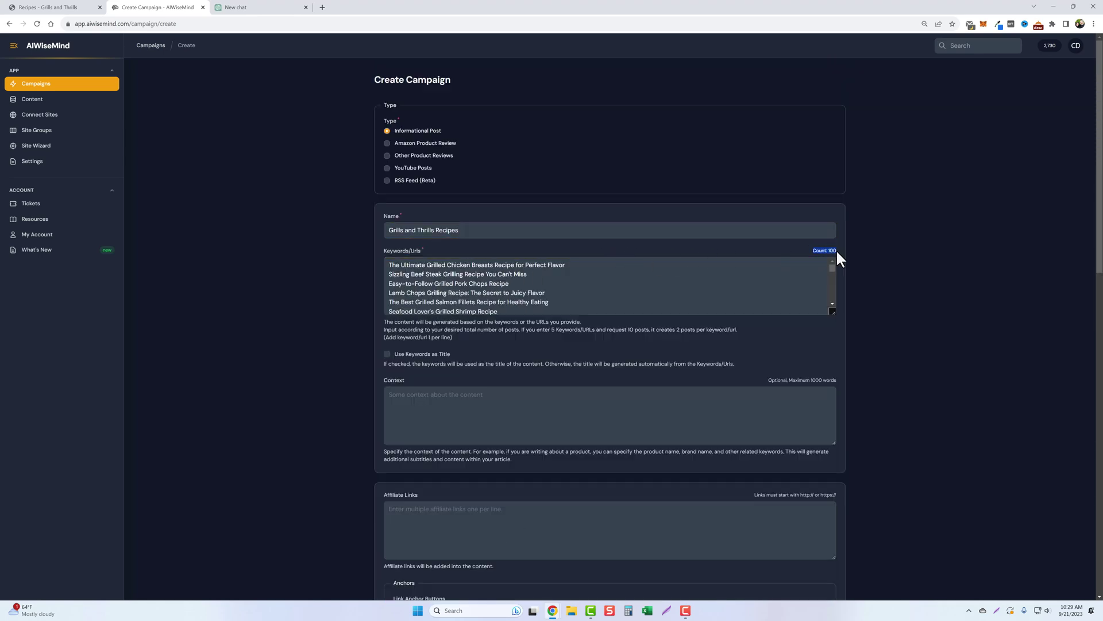
pyautogui.scroll(-1, 354, 371)
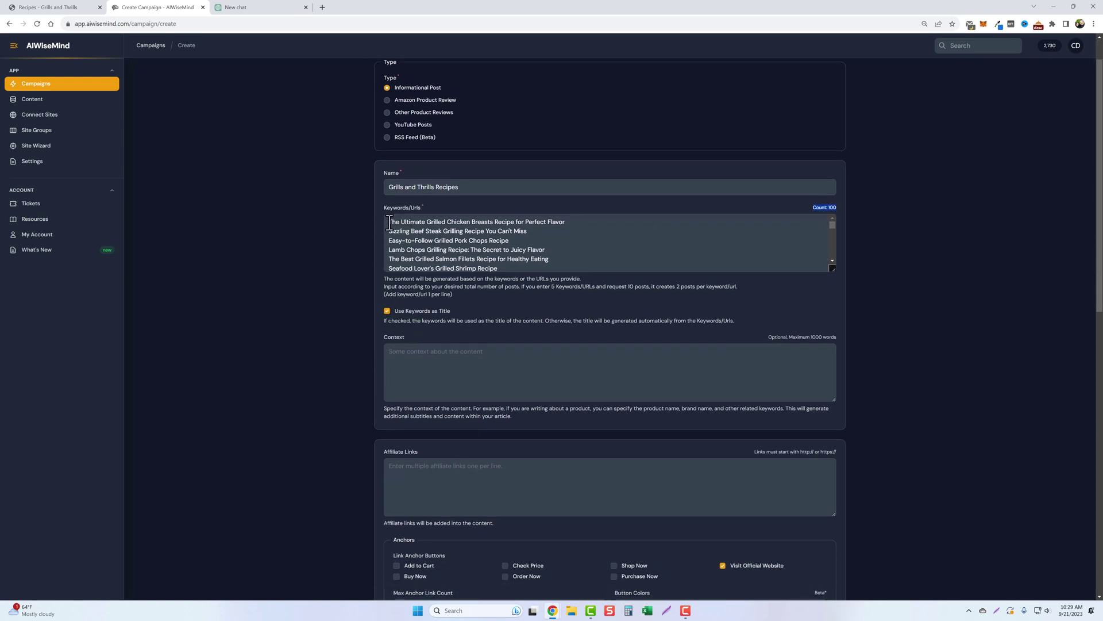
pyautogui.moveTo(389, 222); pyautogui.dragTo(566, 225)
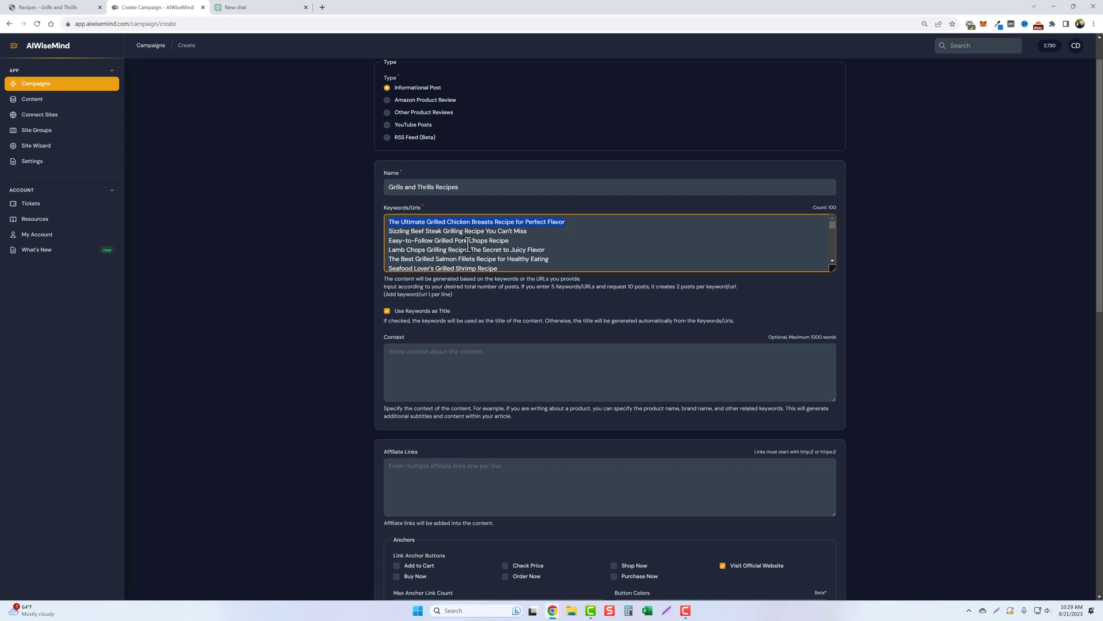
# Uncheck the Visit Official Website anchor and Add Images options.
pyautogui.scroll(-2, 404, 239)
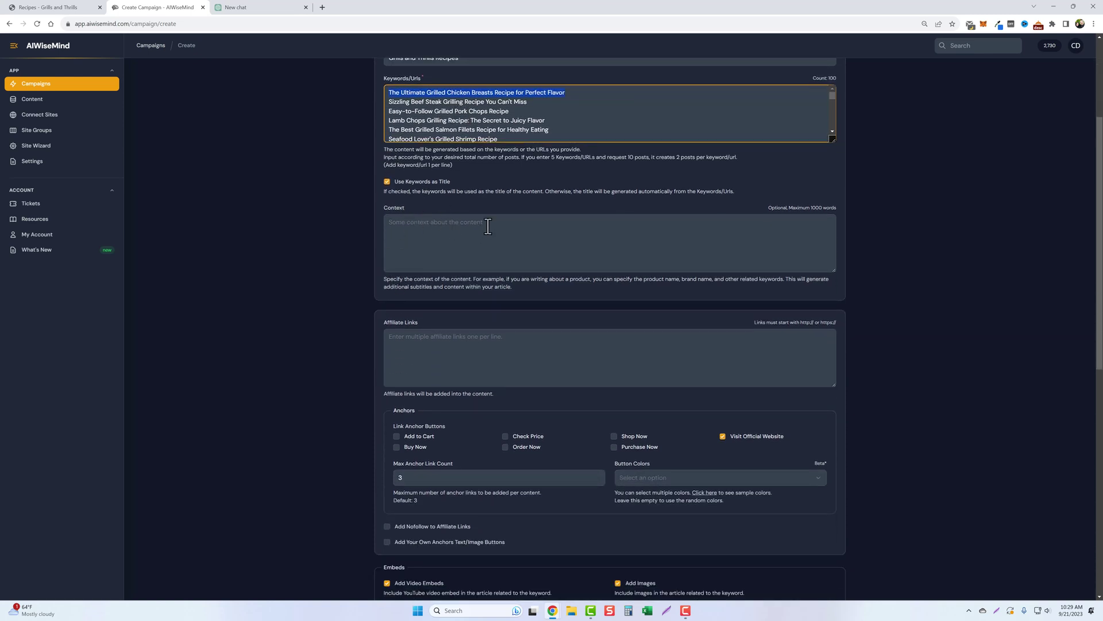
pyautogui.scroll(-2, 440, 290)
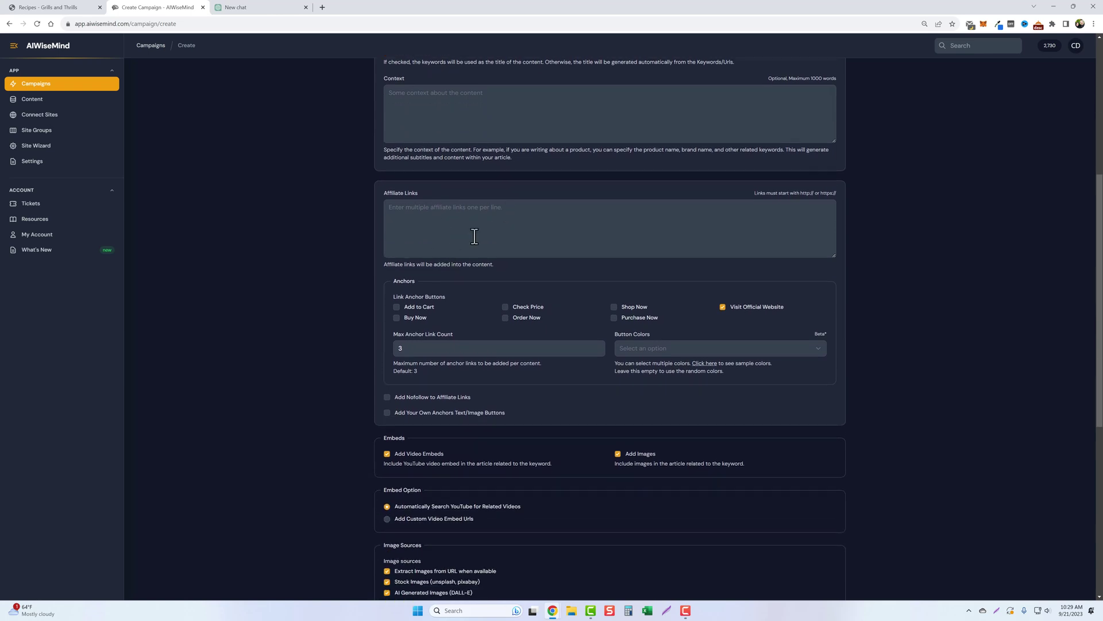
pyautogui.click(722, 306)
pyautogui.scroll(-2, 574, 299)
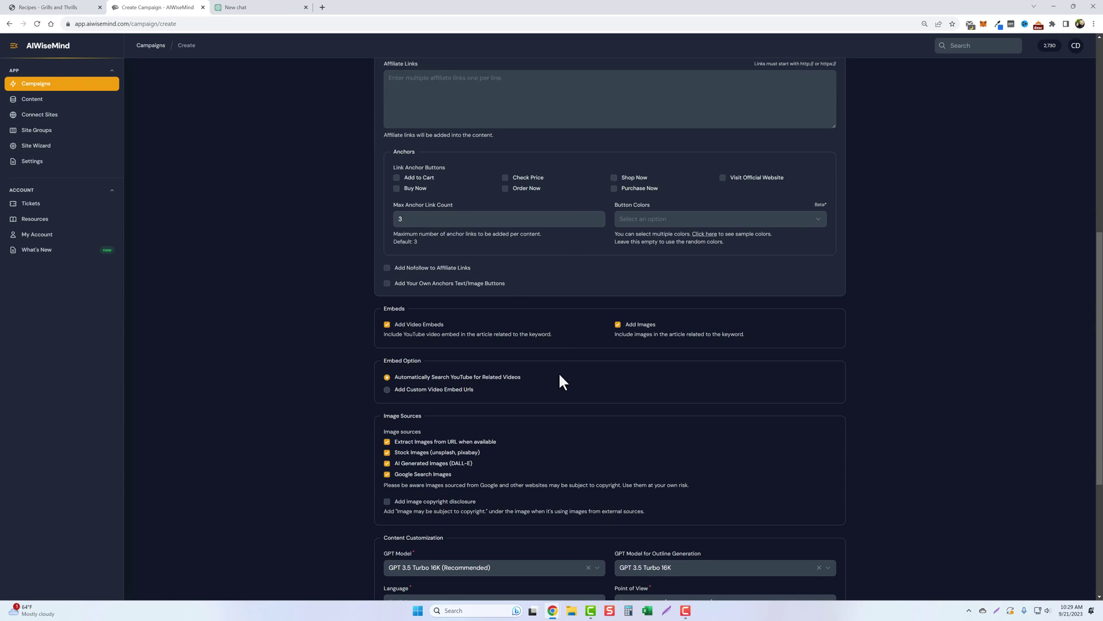
pyautogui.scroll(-2, 560, 375)
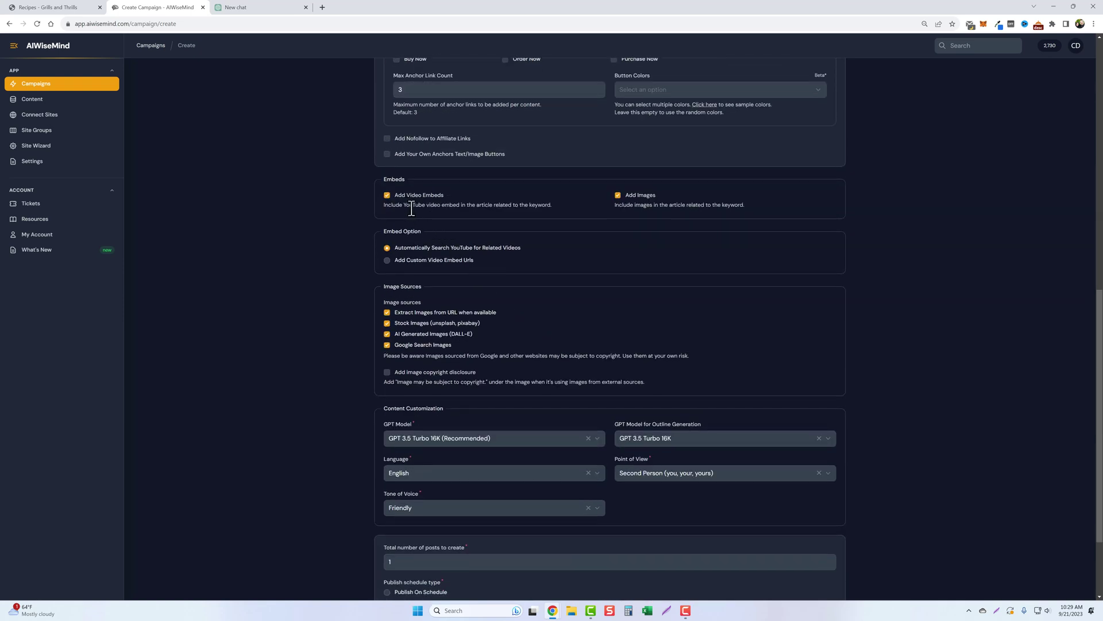
pyautogui.click(618, 196)
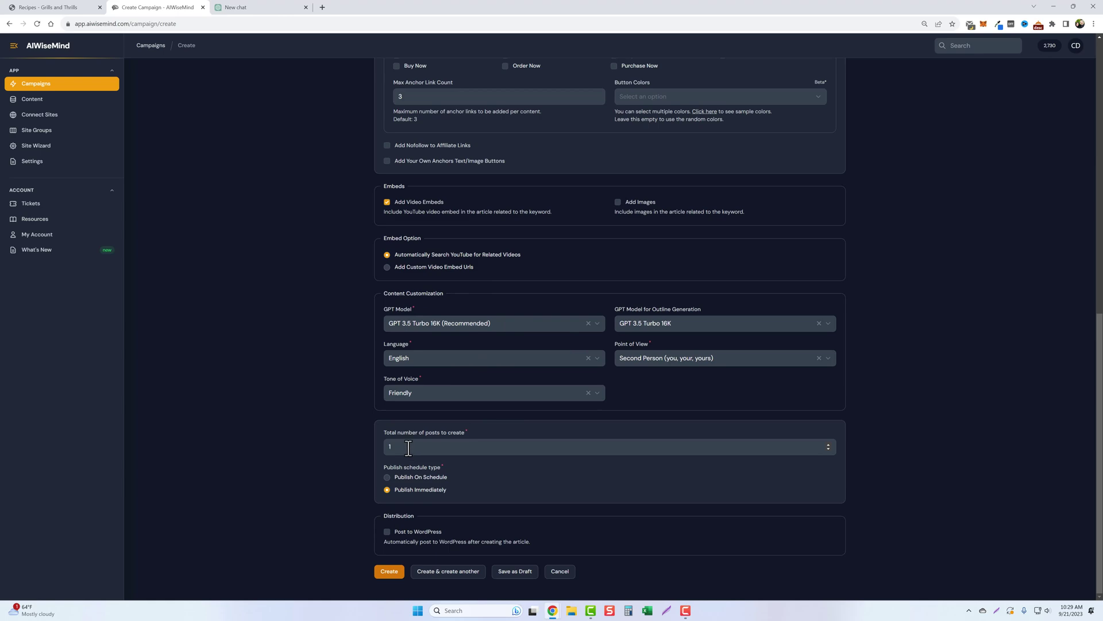
# Set the total number of posts to create to 100.
pyautogui.press('Tab')
pyautogui.scroll(9, 368, 437)
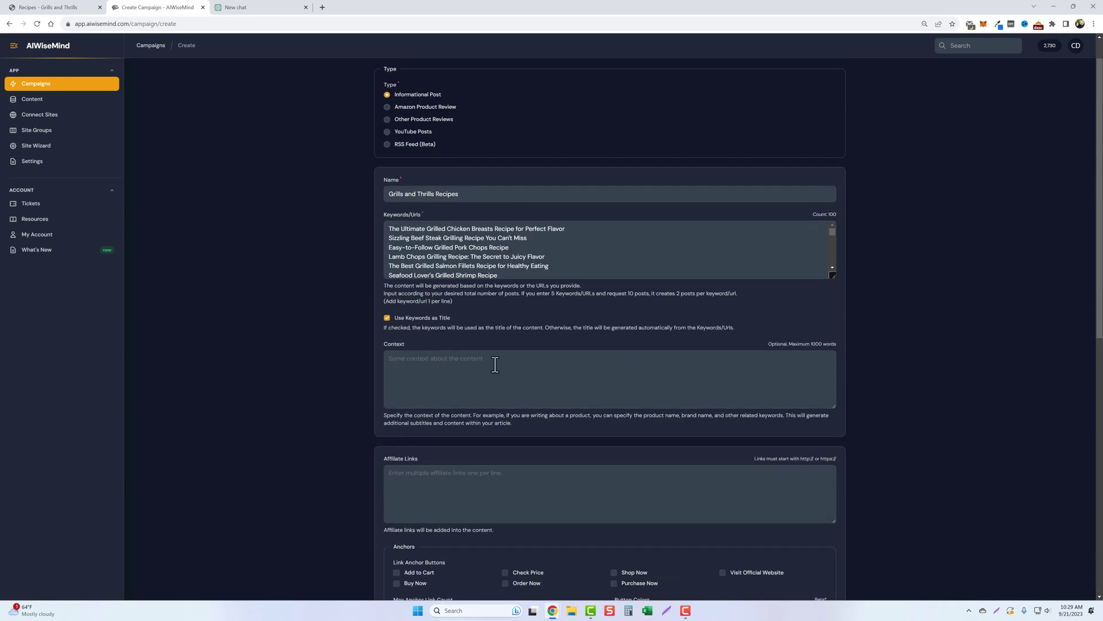
pyautogui.moveTo(811, 214); pyautogui.dragTo(835, 214)
pyautogui.scroll(-9, 355, 406)
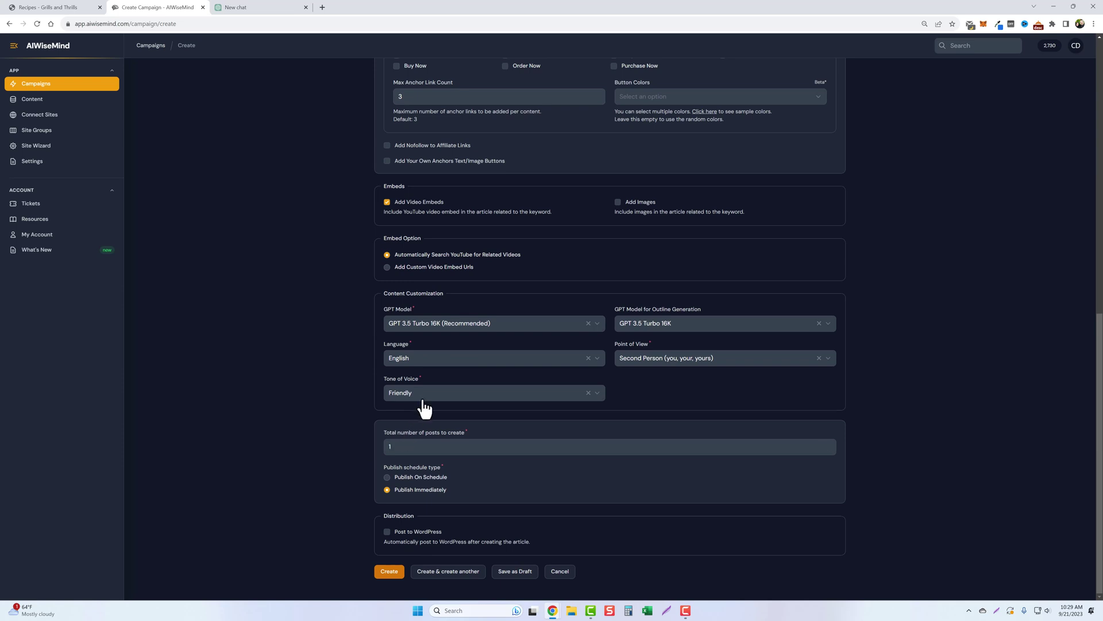
pyautogui.press('Tab')
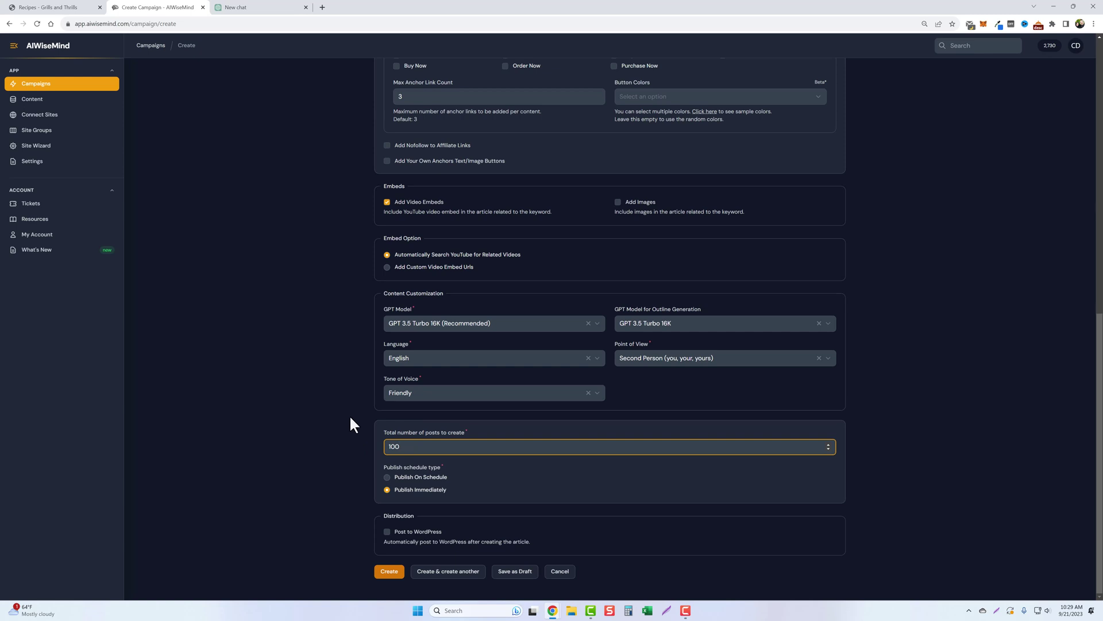
# Schedule the campaign to publish one post every day.
pyautogui.click(387, 477)
pyautogui.scroll(-2, 331, 477)
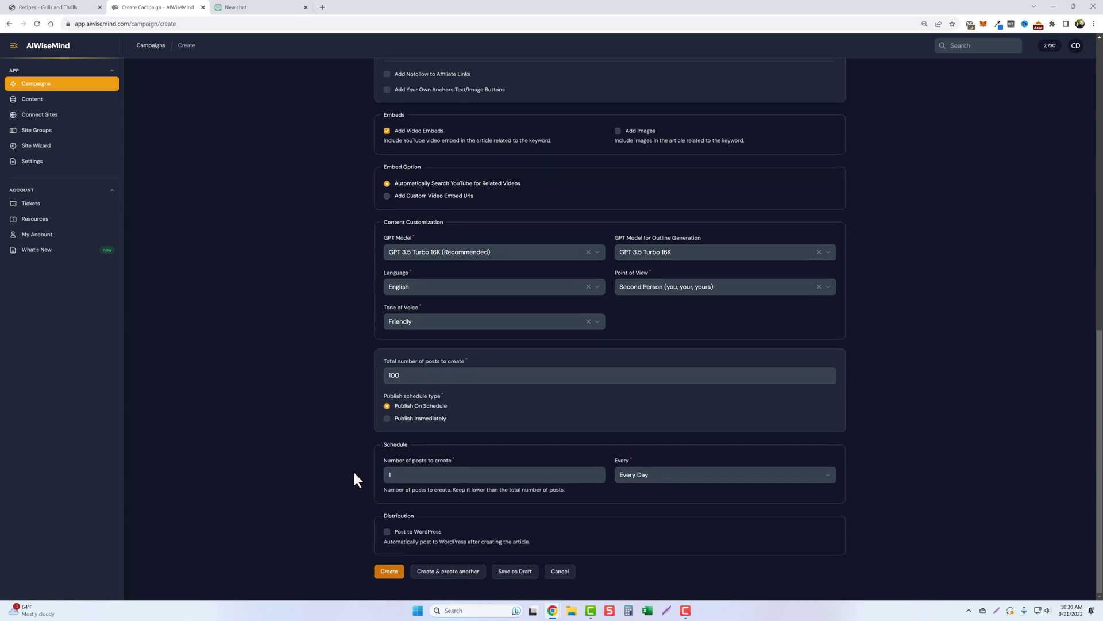
pyautogui.click(652, 477)
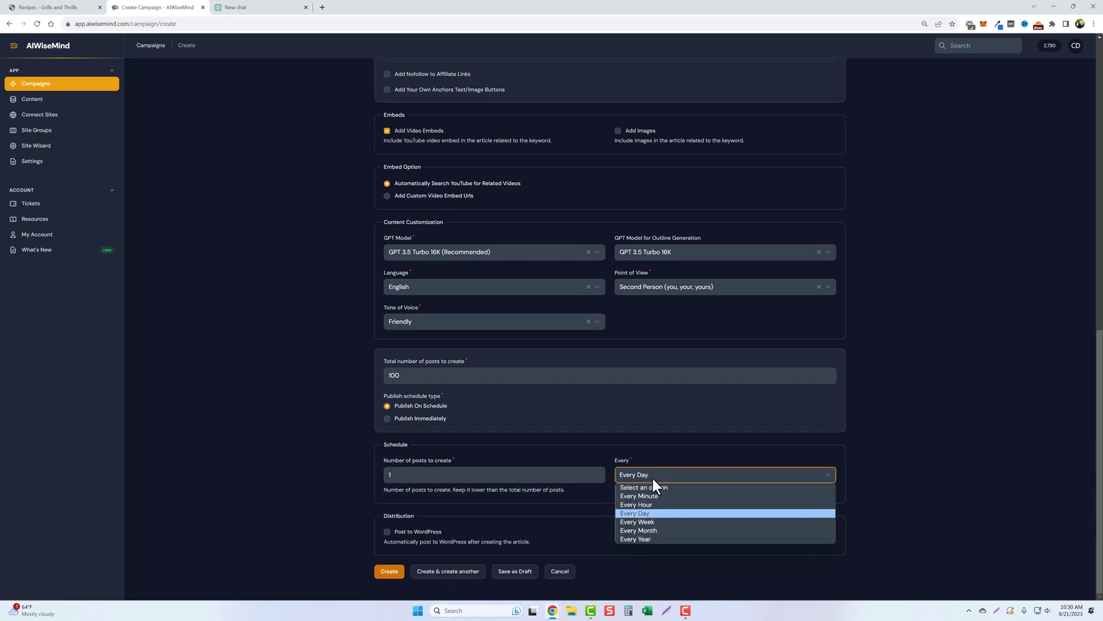
pyautogui.click(644, 513)
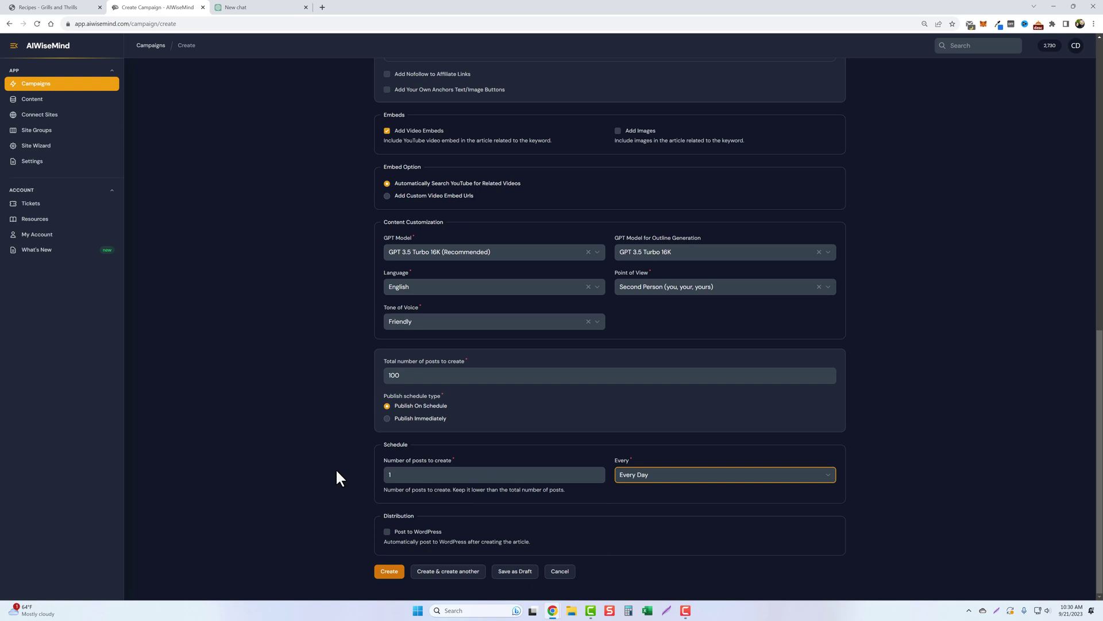
# Auto-post to the Grills and Thrills WordPress site with post status Publish.
pyautogui.click(386, 532)
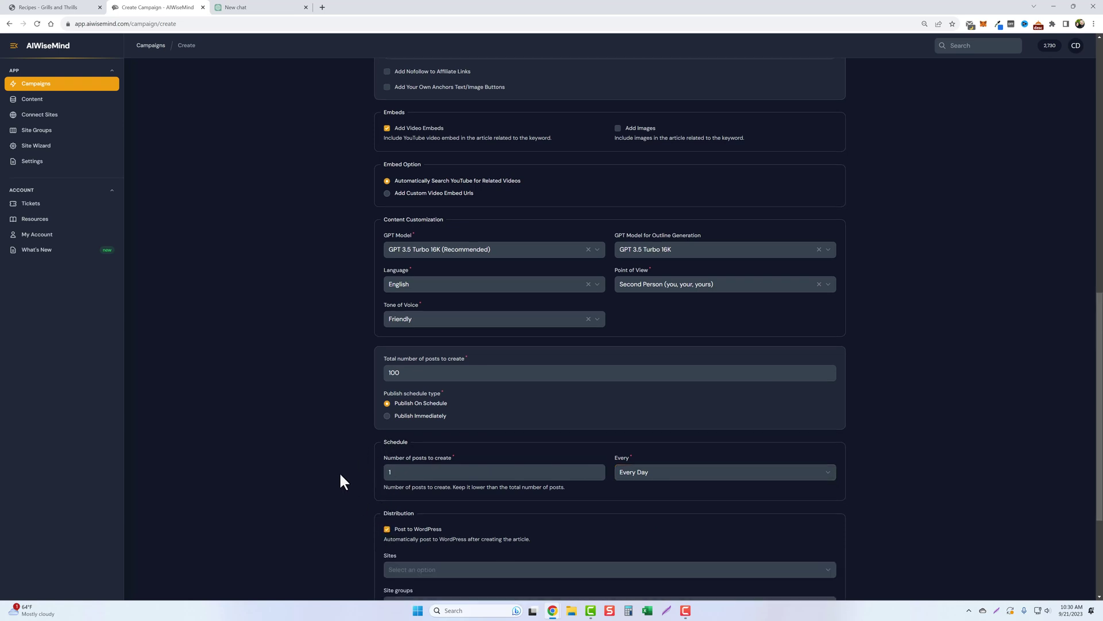
pyautogui.scroll(-3, 339, 470)
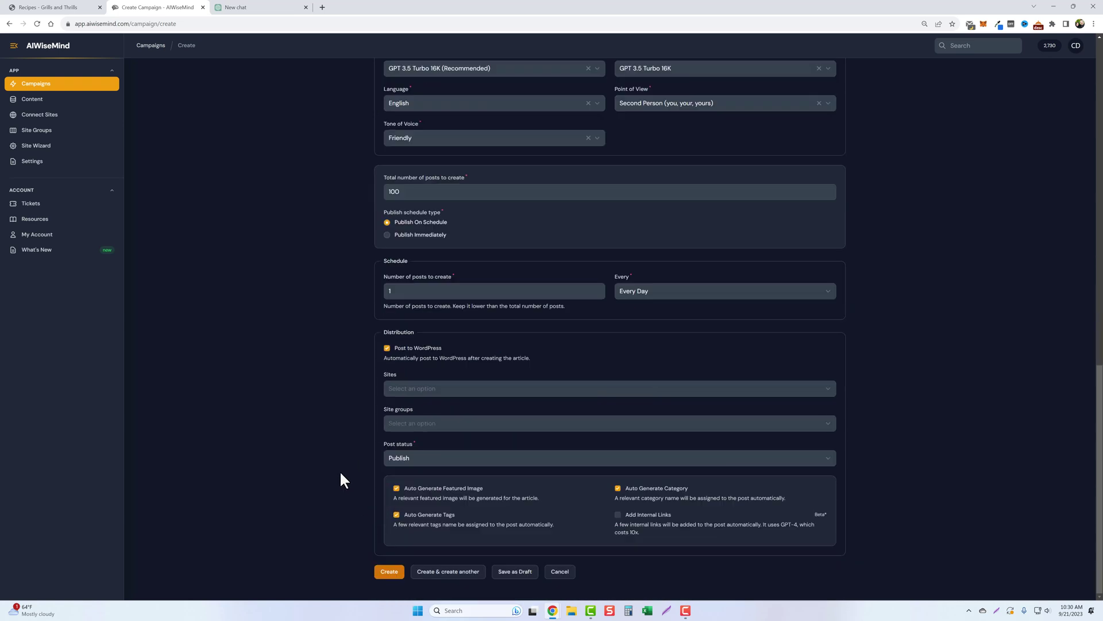
pyautogui.click(426, 390)
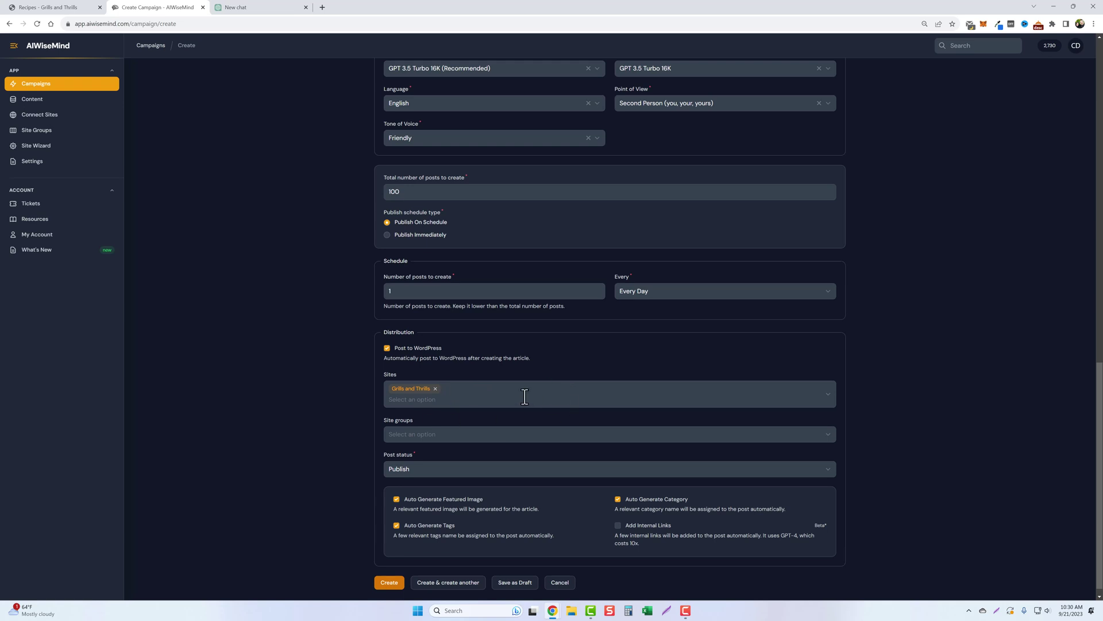
pyautogui.scroll(-1, 377, 431)
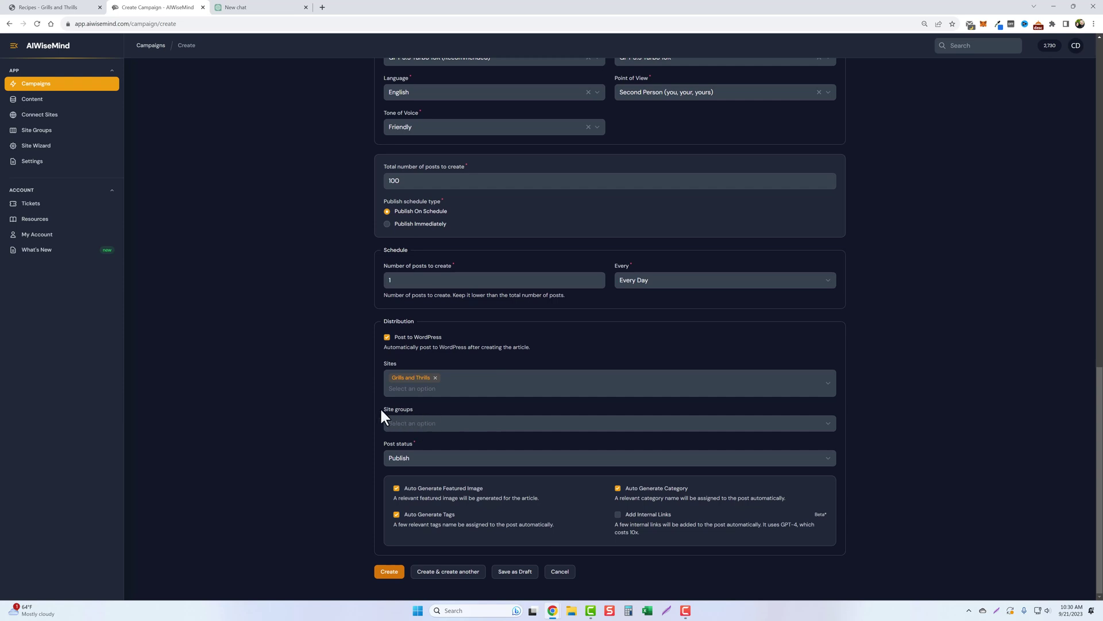
pyautogui.click(441, 458)
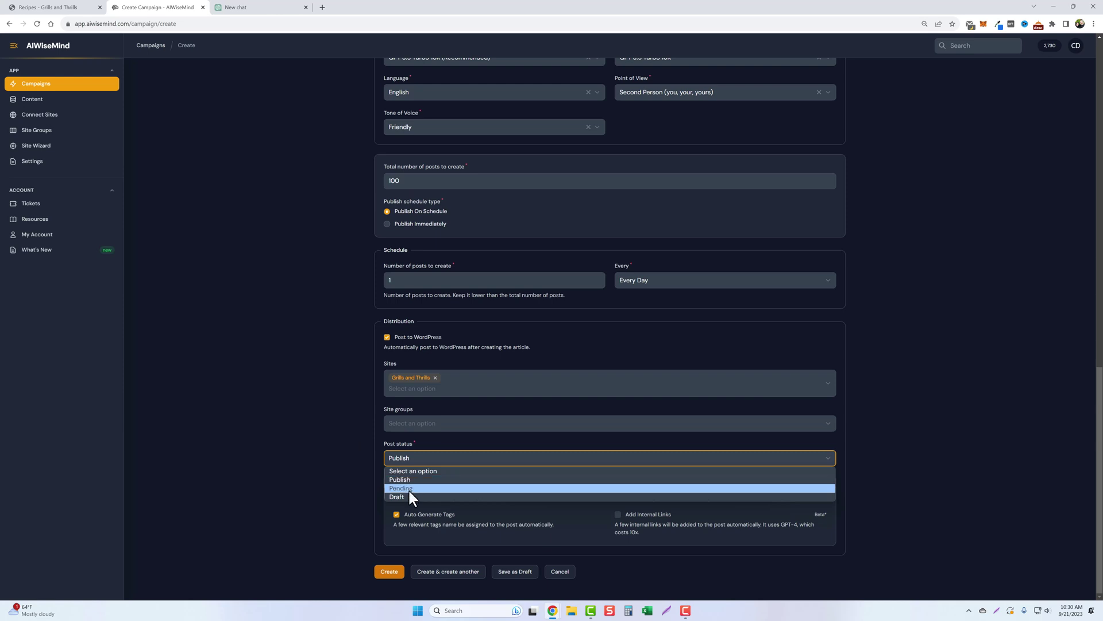
# Keep Publish, uncheck Auto Generate Category, and choose the Recipes category.
pyautogui.click(448, 441)
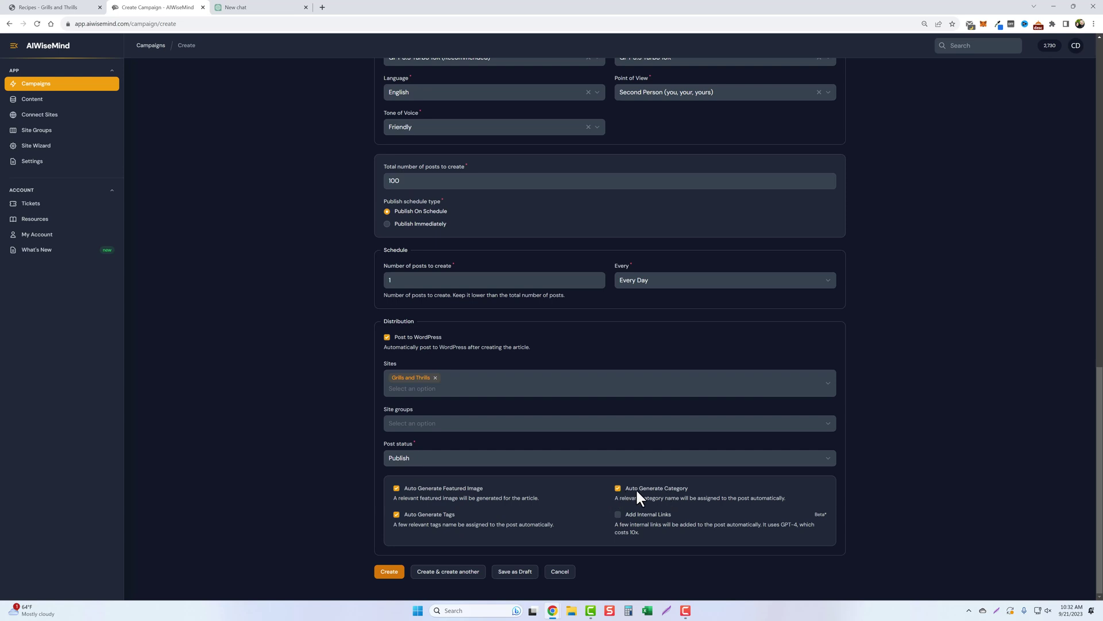
pyautogui.click(618, 488)
pyautogui.scroll(-2, 567, 487)
pyautogui.click(554, 495)
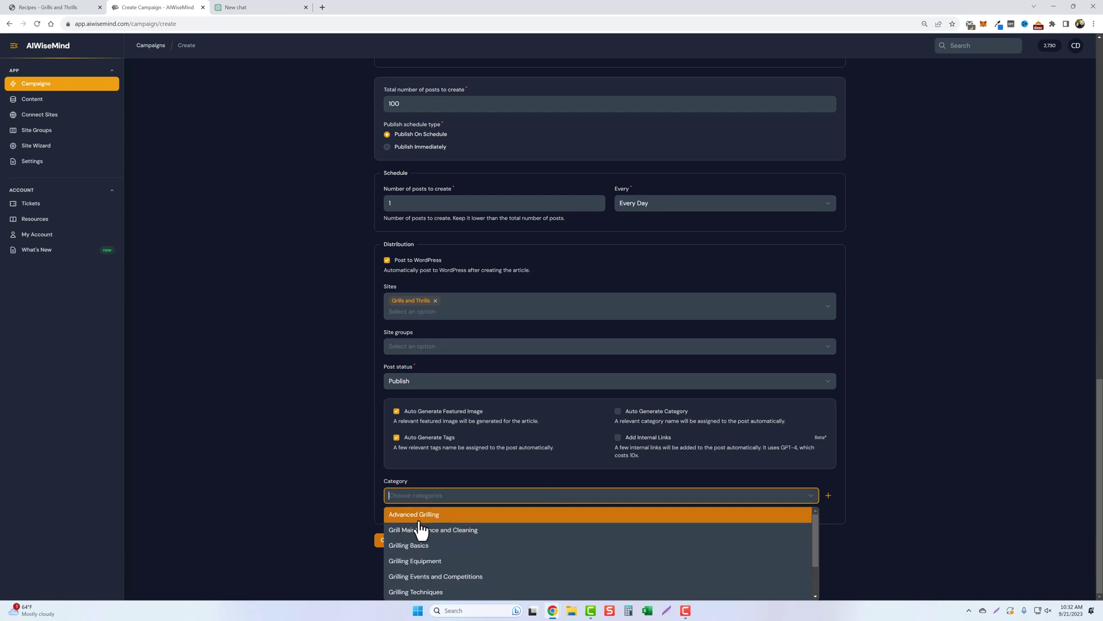
pyautogui.scroll(-2, 437, 564)
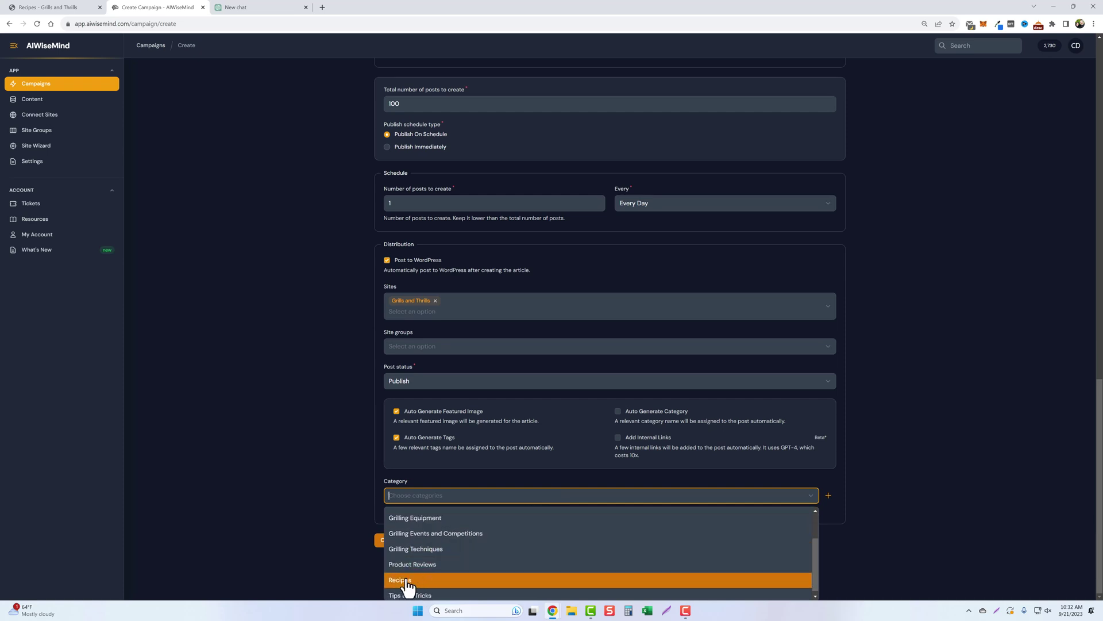
pyautogui.click(423, 580)
pyautogui.click(588, 443)
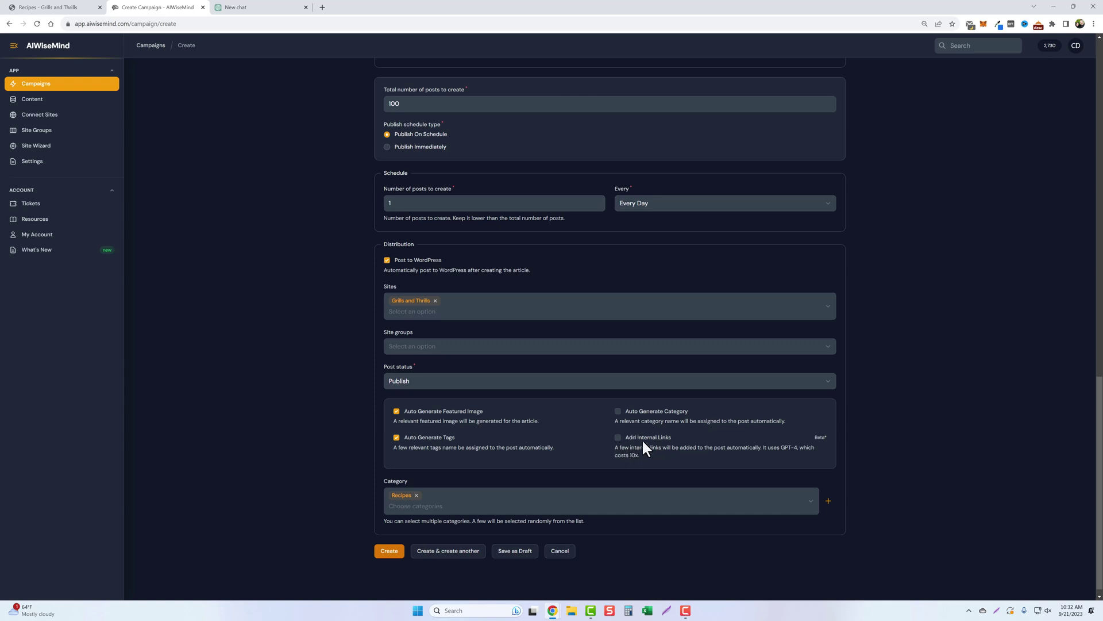
# Create the Grills and Thrills Recipes campaign and list its scheduled posts under Content.
pyautogui.click(389, 552)
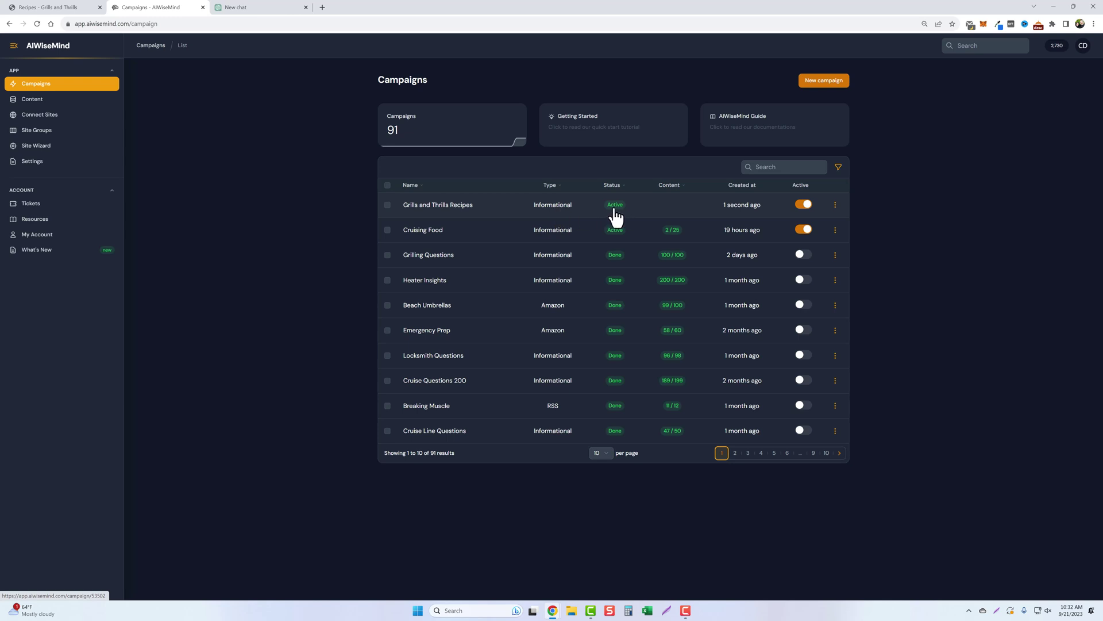
pyautogui.click(33, 106)
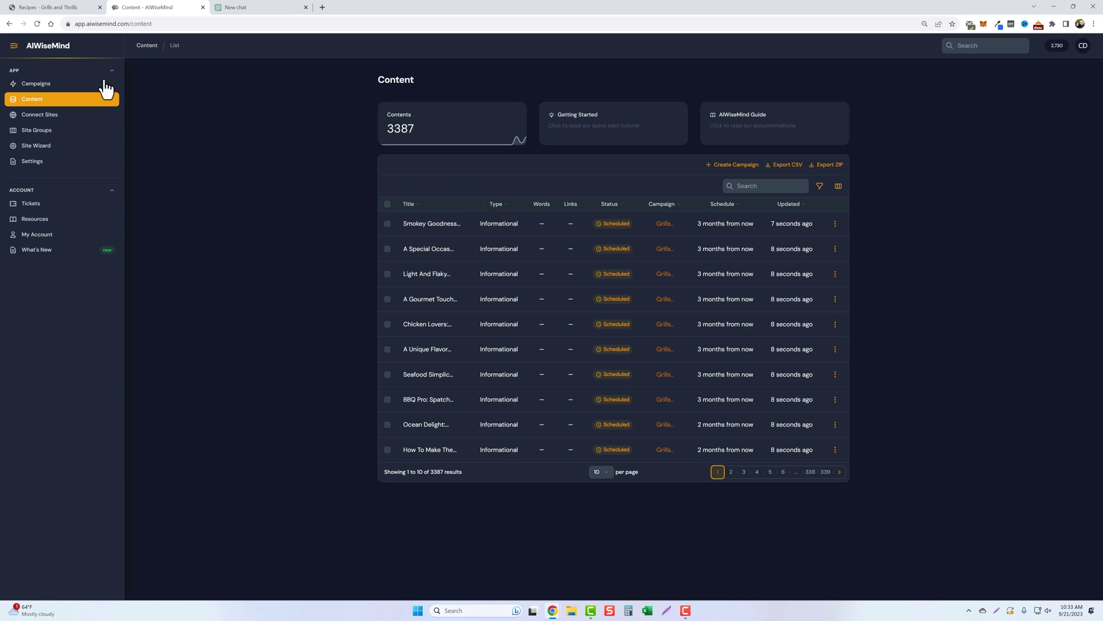
# Refresh Content until the Ultimate Grilled Chicken Breasts post shows Published, then open its actions menu.
pyautogui.click(37, 24)
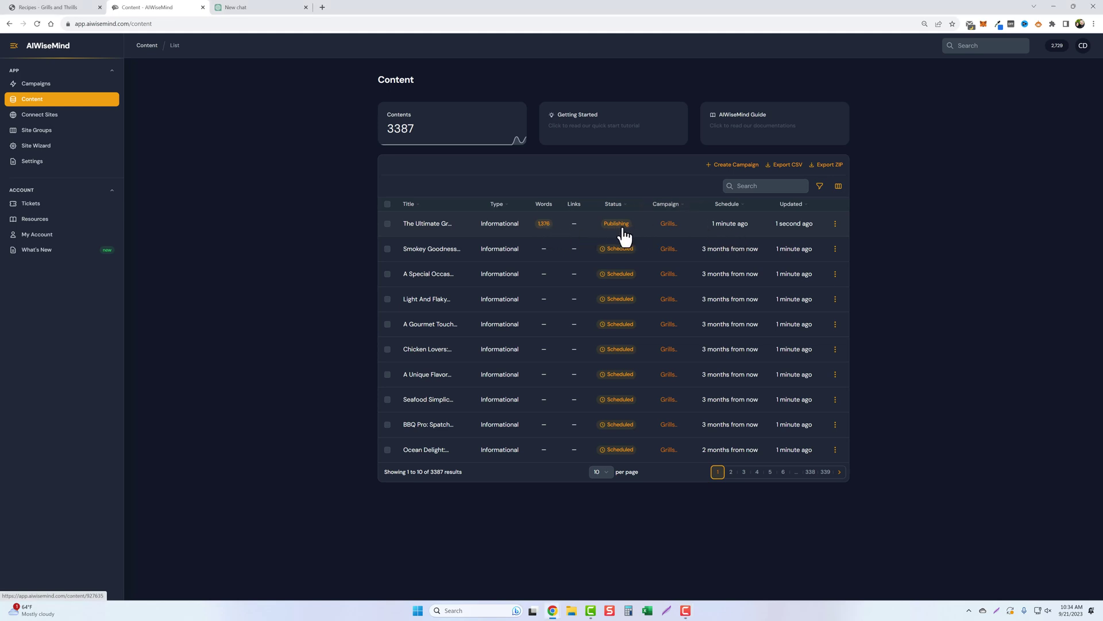
pyautogui.click(37, 24)
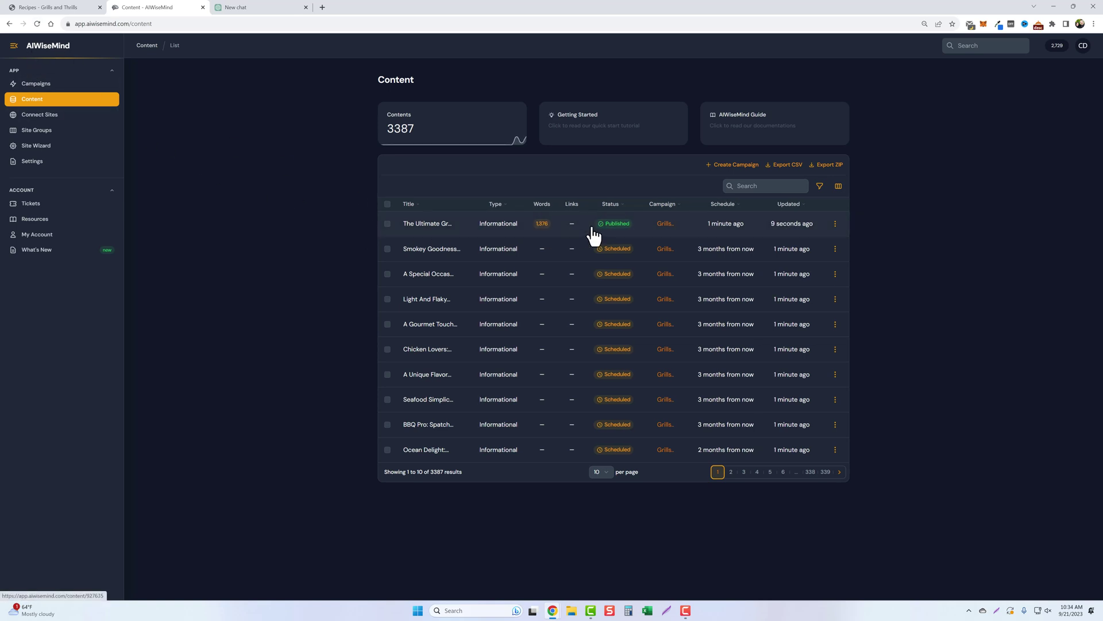
pyautogui.click(836, 224)
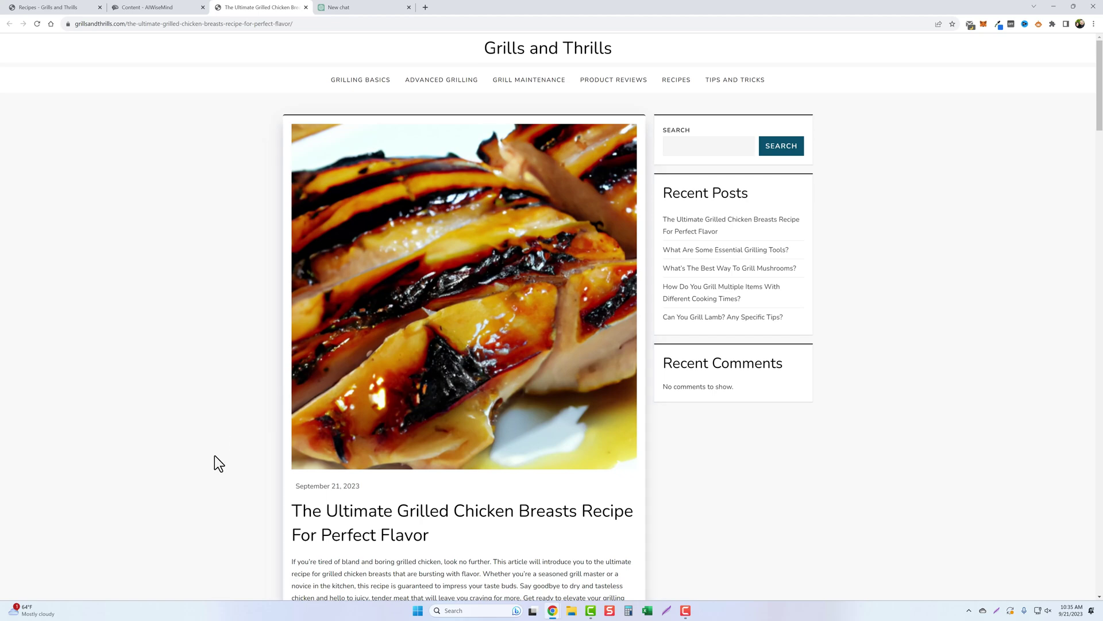
# Read the live chicken breasts post's video and ingredients, then return to AIWiseMind Content.
pyautogui.scroll(-6, 212, 463)
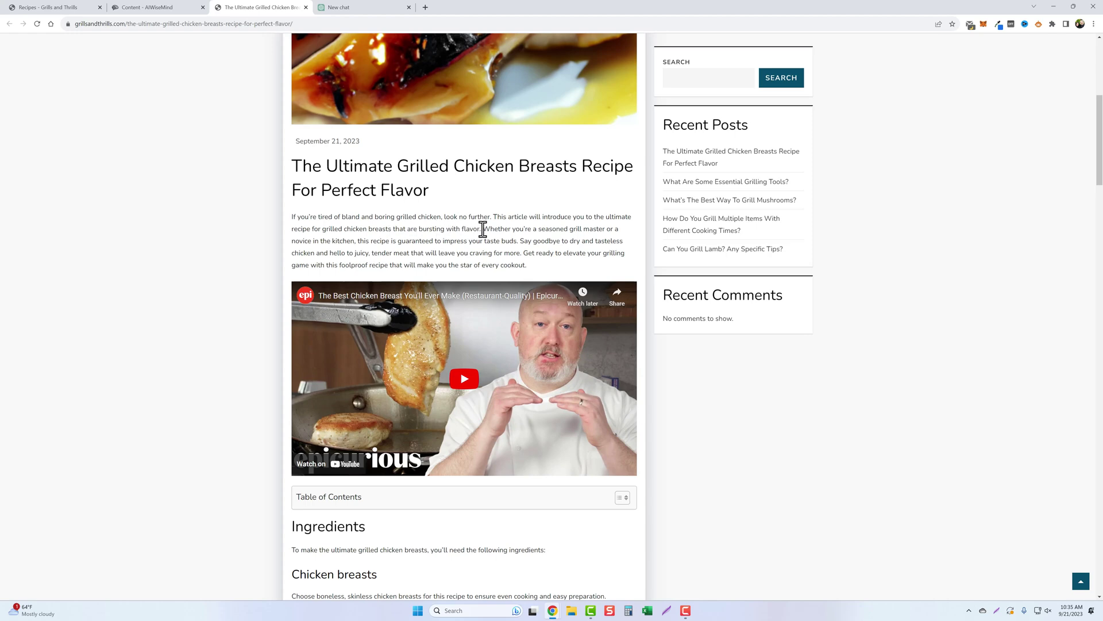
pyautogui.scroll(-2, 467, 270)
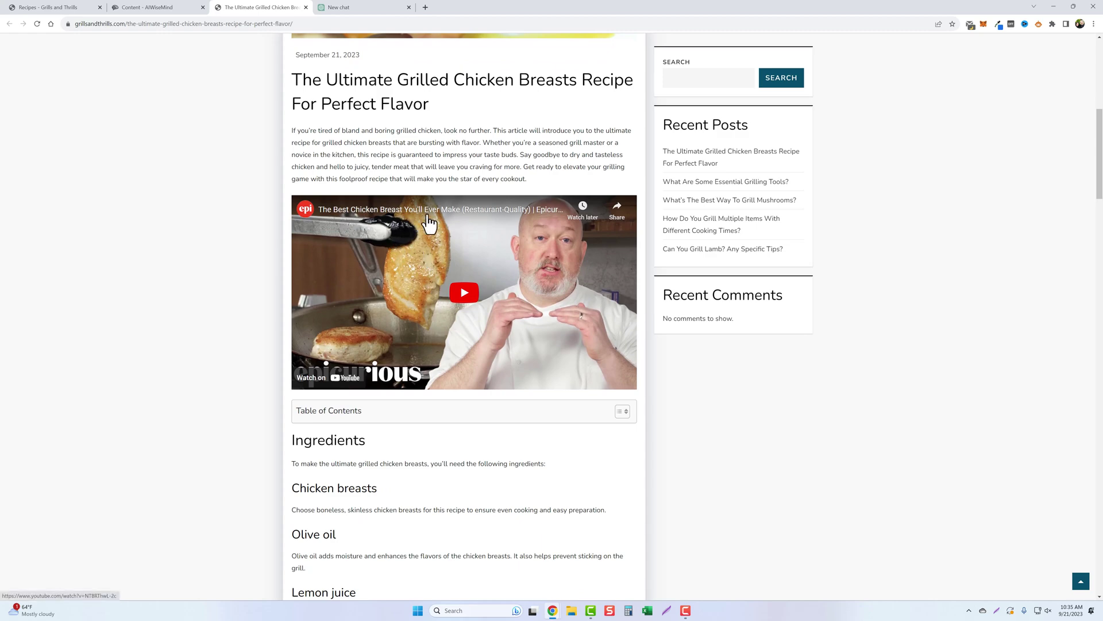
pyautogui.scroll(-1, 419, 401)
pyautogui.scroll(1, 429, 399)
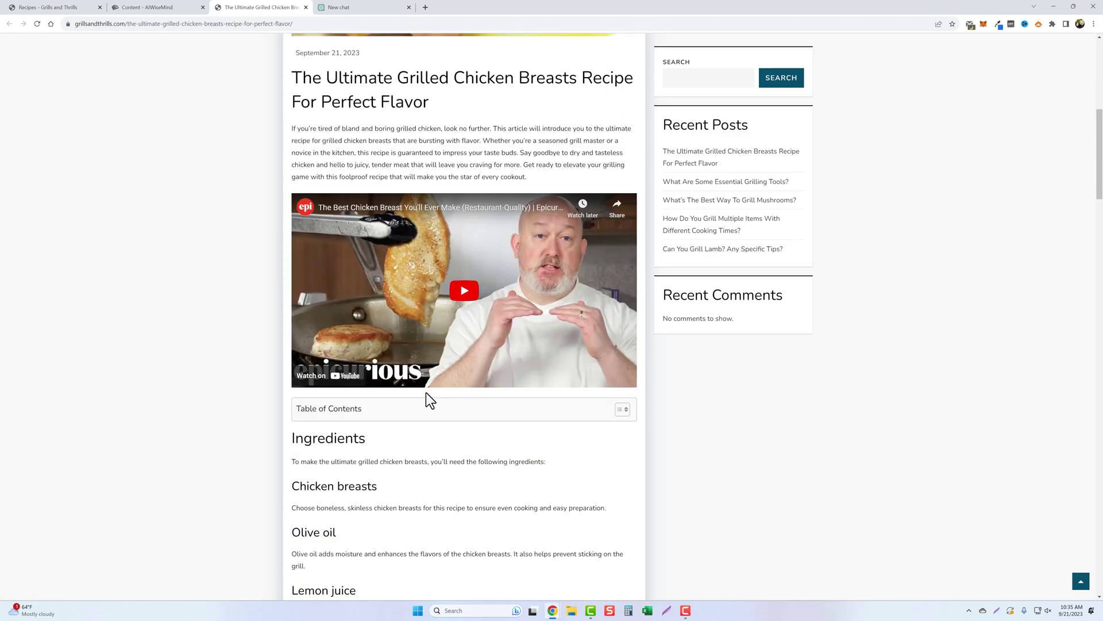
pyautogui.scroll(-1, 431, 368)
pyautogui.scroll(-5, 424, 421)
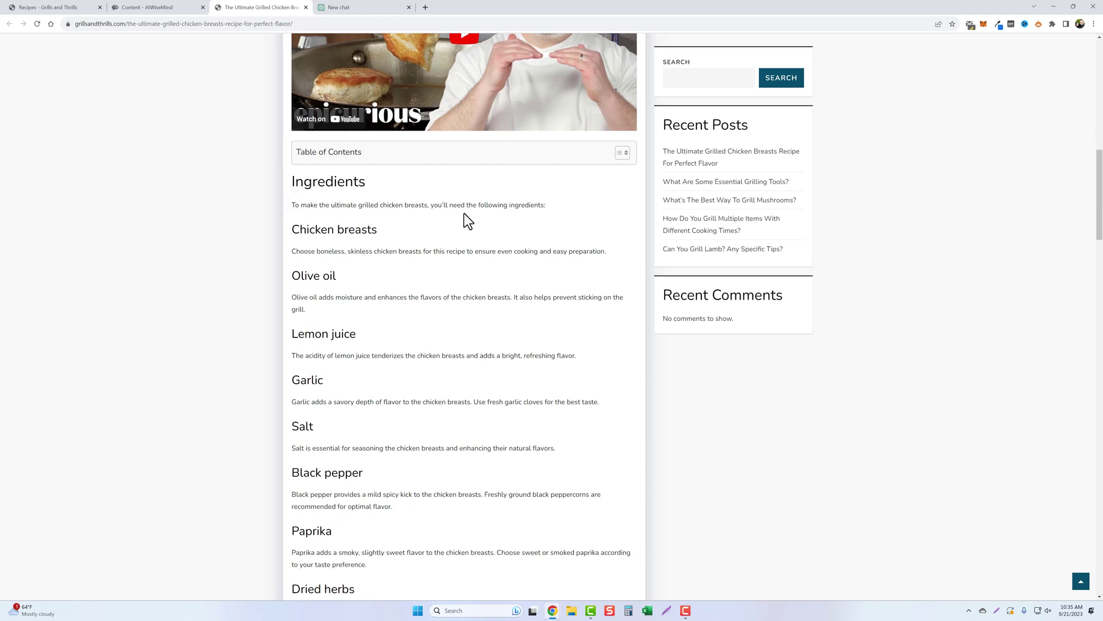
pyautogui.scroll(-1, 439, 315)
pyautogui.scroll(-2, 440, 315)
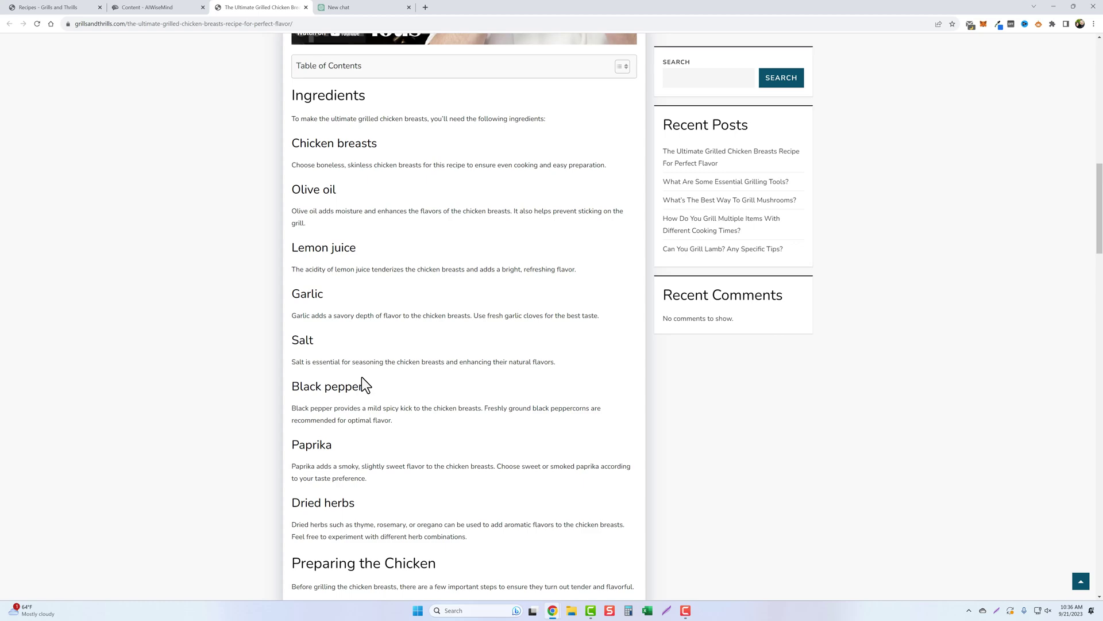
pyautogui.scroll(-1, 363, 402)
pyautogui.scroll(1, 385, 345)
pyautogui.click(166, 12)
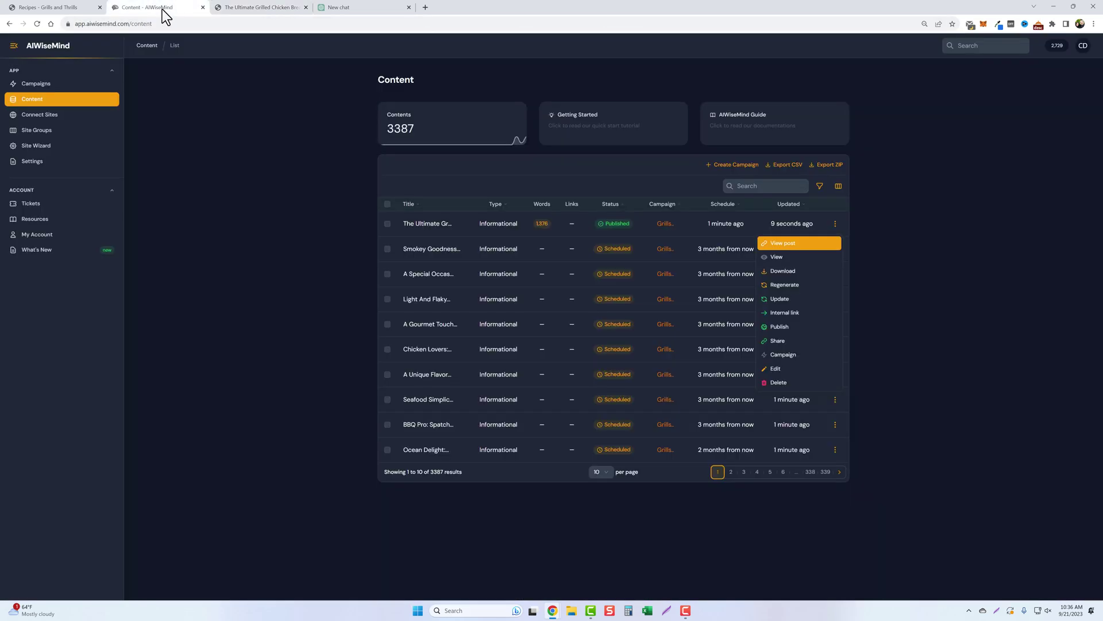
# Run the Smokey Goodness and A Special Occasion posts immediately so both show On Queue.
pyautogui.click(260, 277)
pyautogui.click(388, 248)
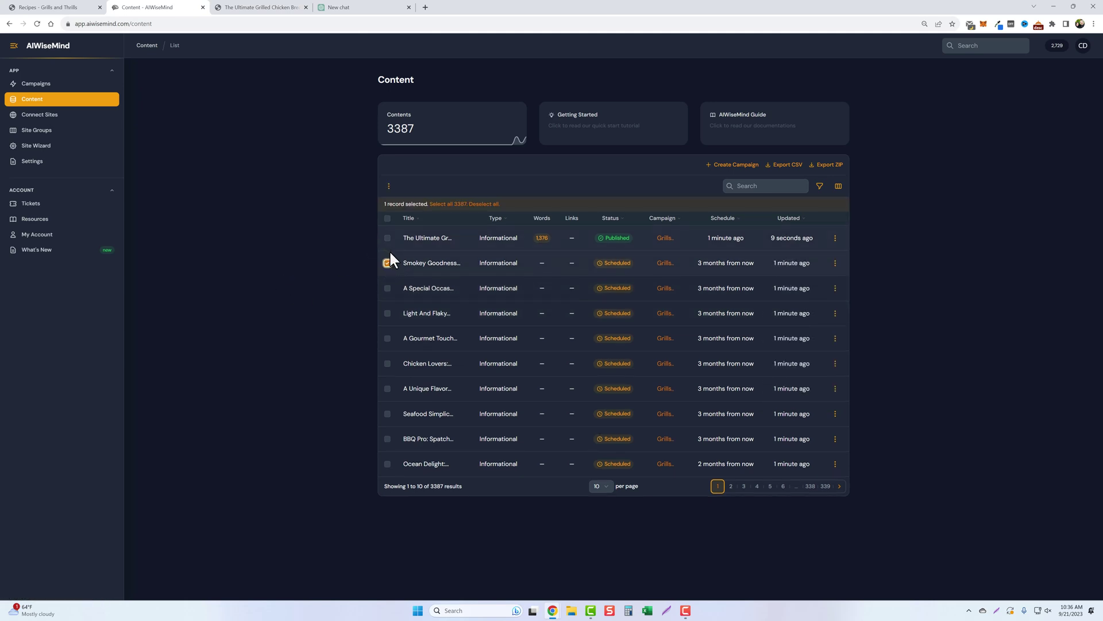
pyautogui.click(387, 288)
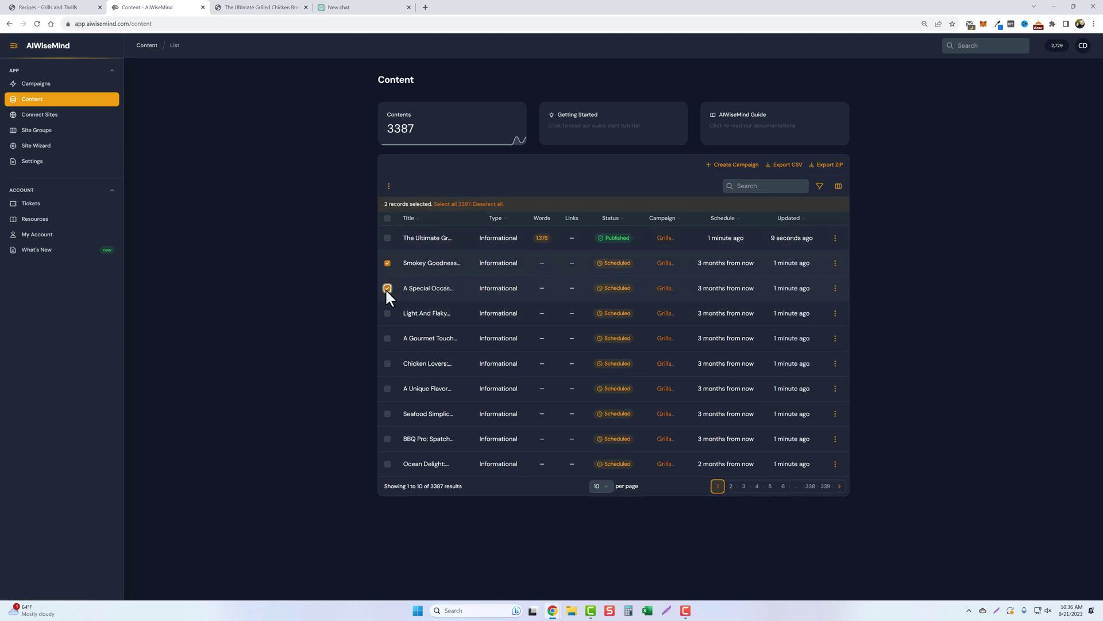
pyautogui.click(388, 186)
pyautogui.click(410, 207)
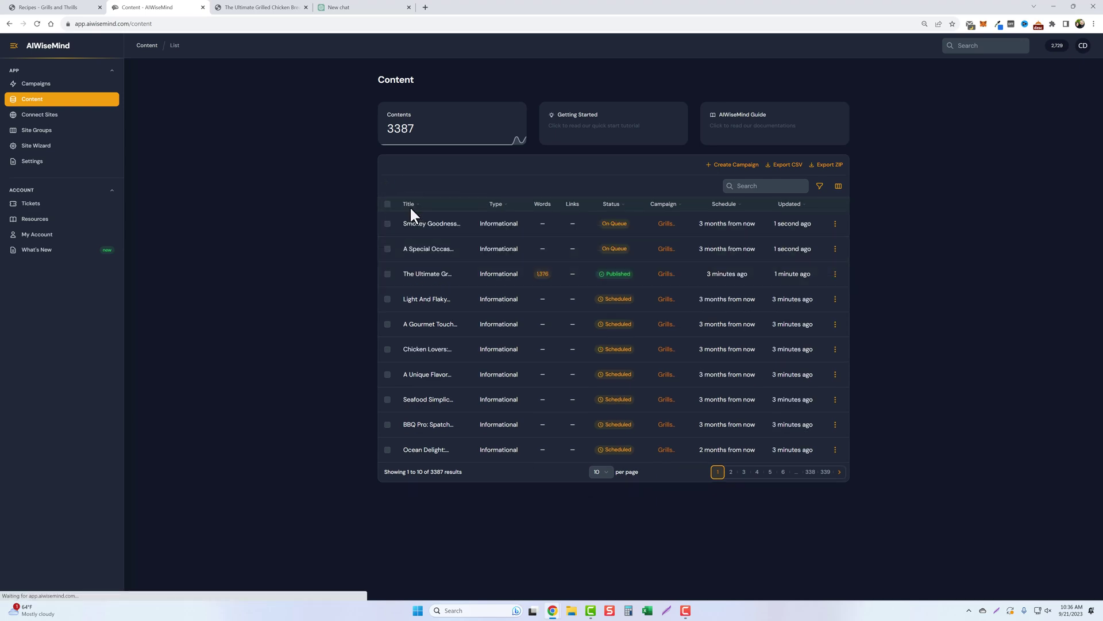
# Scroll down through the live Ultimate Grilled Chicken Breasts article and back up to the top.
pyautogui.click(279, 7)
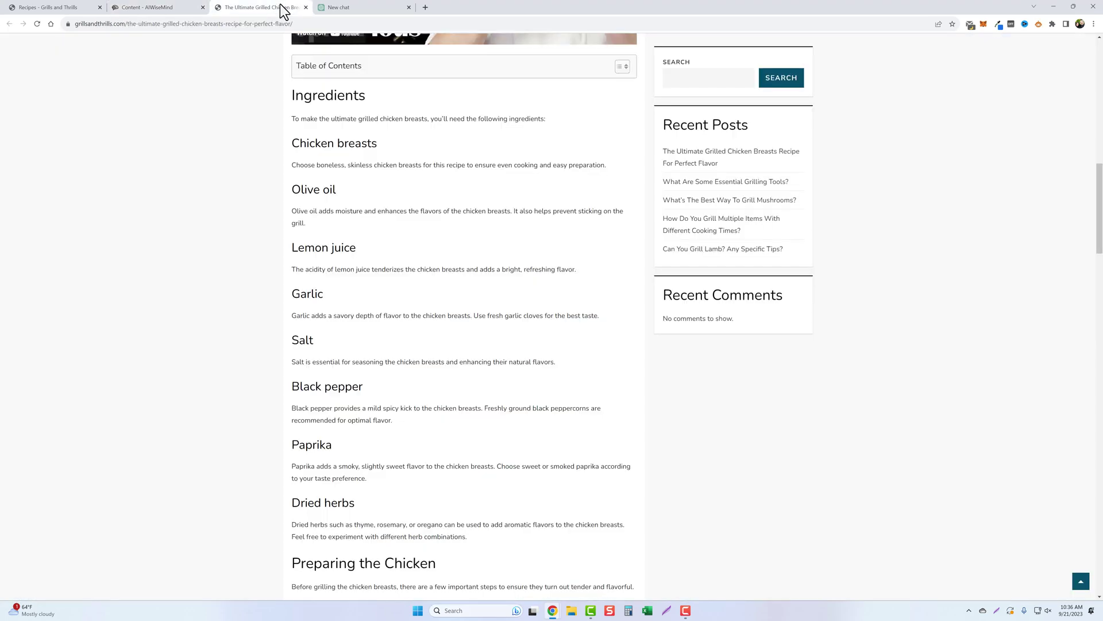
pyautogui.scroll(-5, 345, 310)
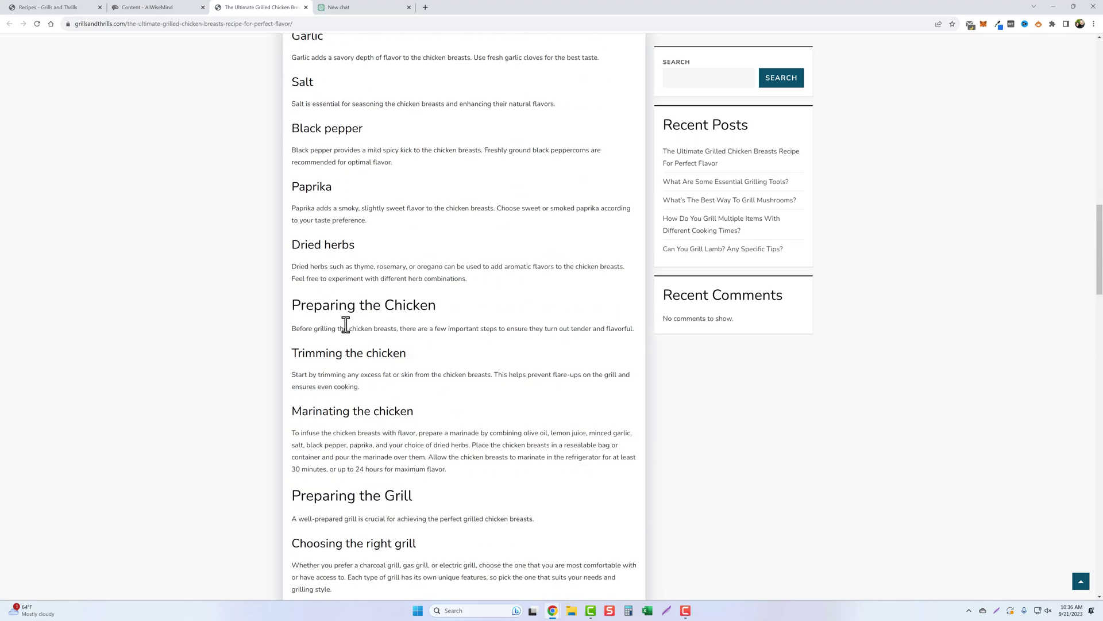
pyautogui.scroll(-2, 377, 289)
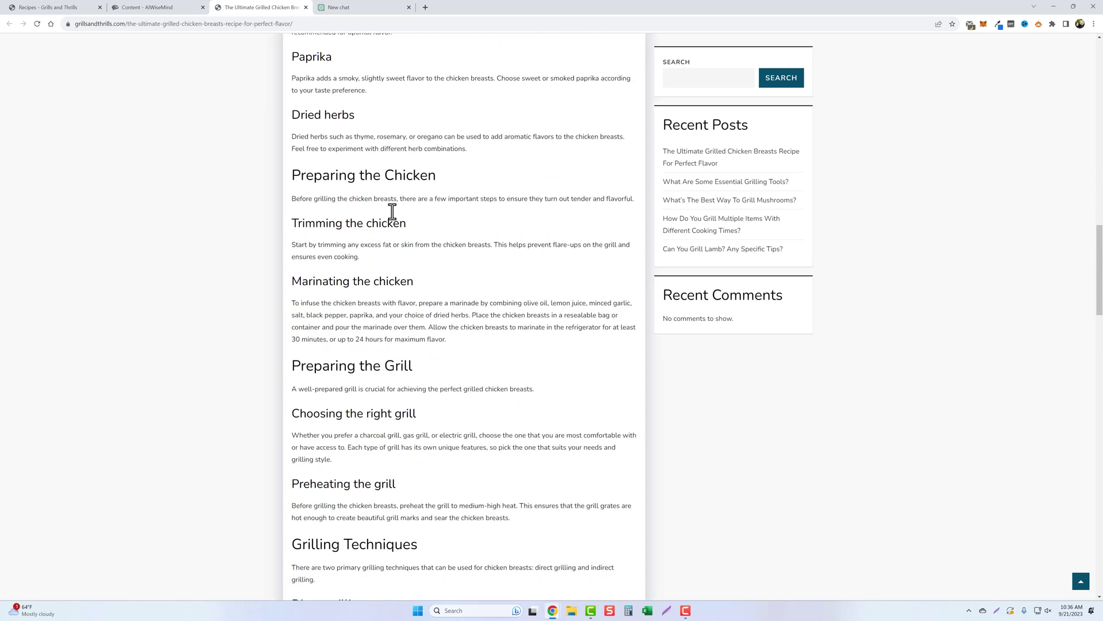
pyautogui.scroll(-2, 367, 243)
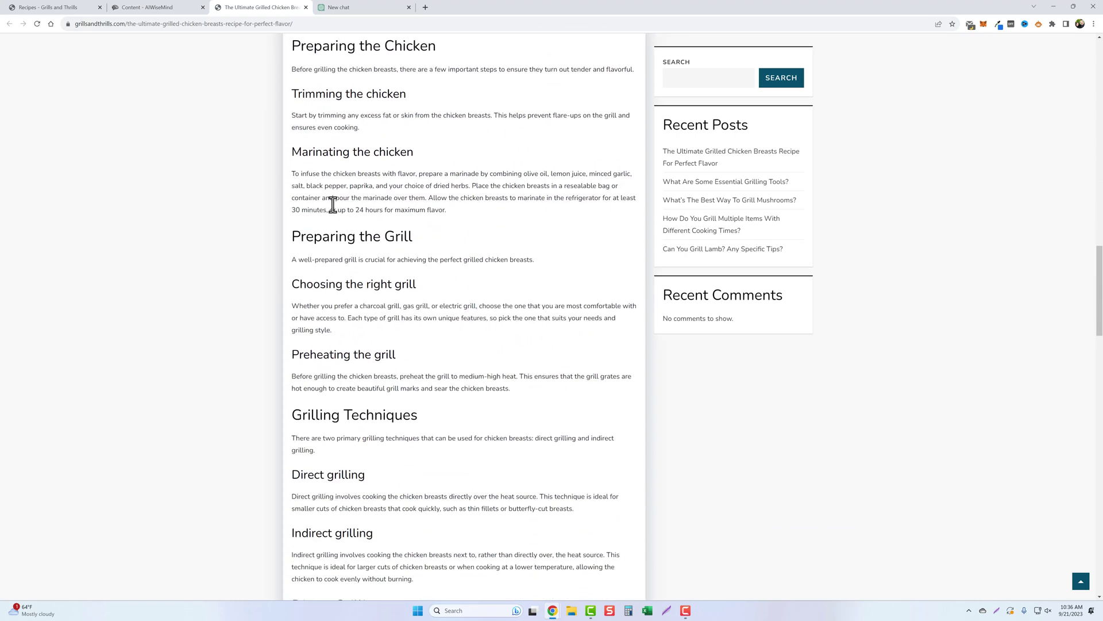
pyautogui.scroll(-2, 343, 239)
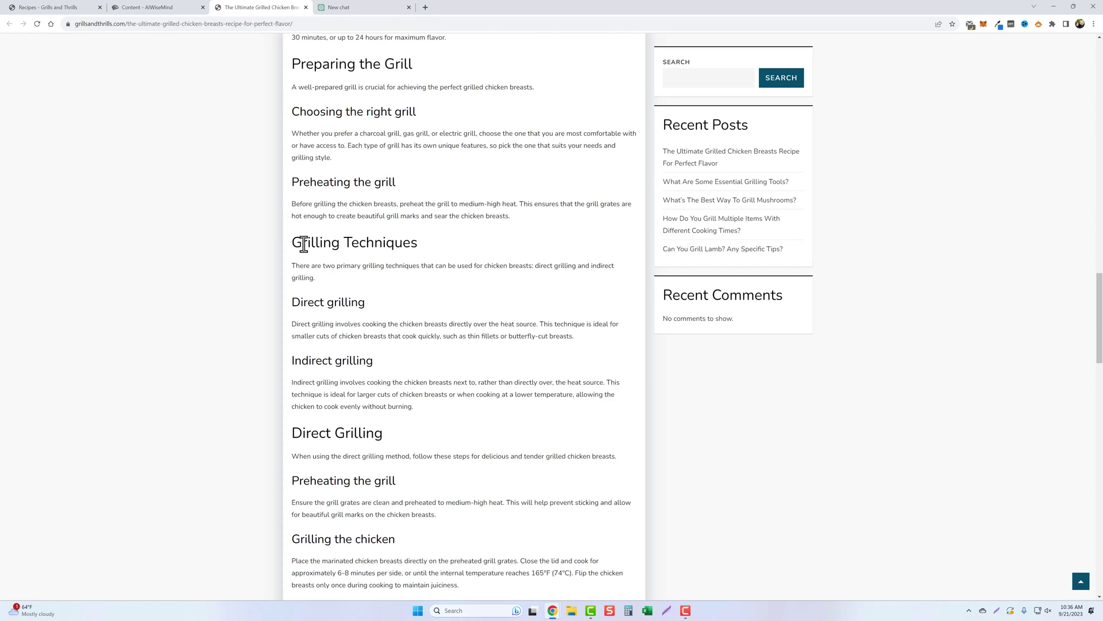
pyautogui.scroll(-4, 350, 327)
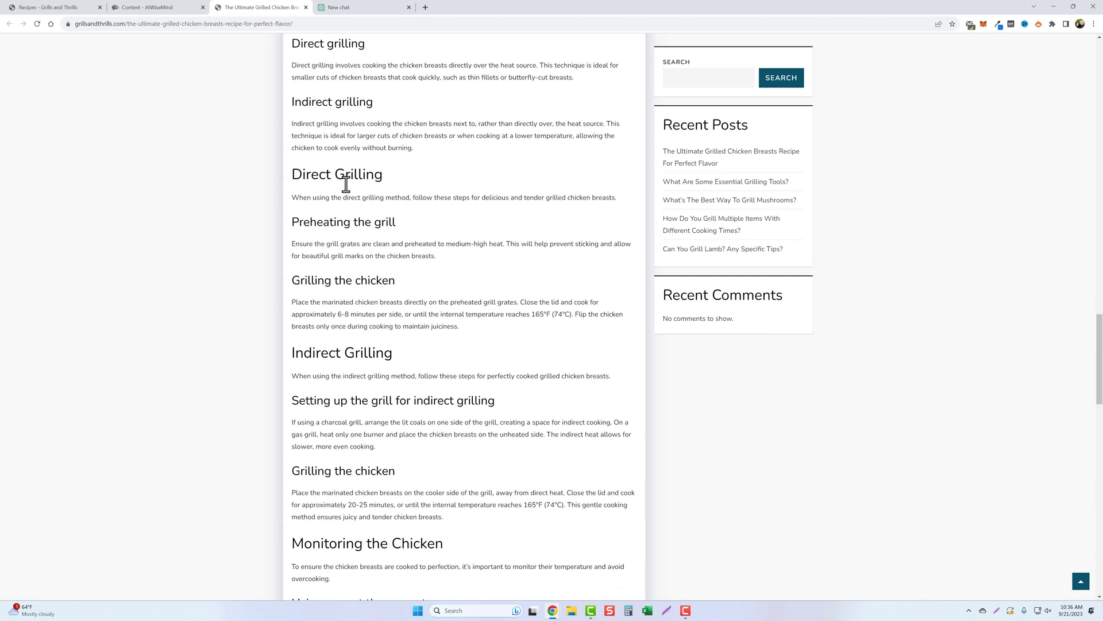
pyautogui.scroll(-2, 347, 334)
pyautogui.scroll(-3, 365, 401)
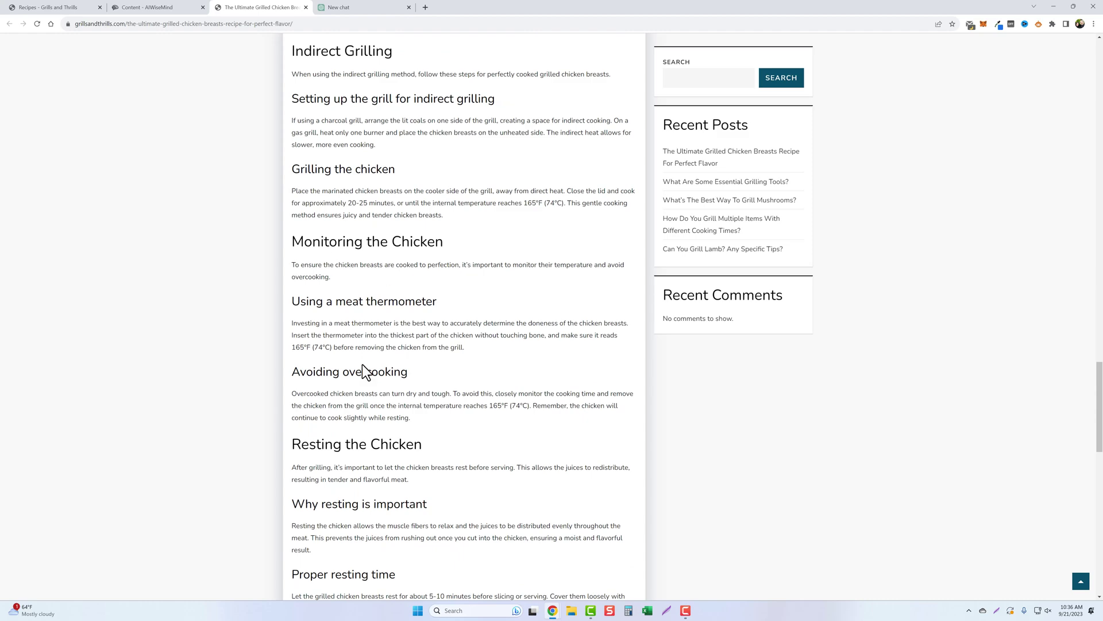
pyautogui.scroll(-6, 362, 365)
pyautogui.scroll(-4, 357, 368)
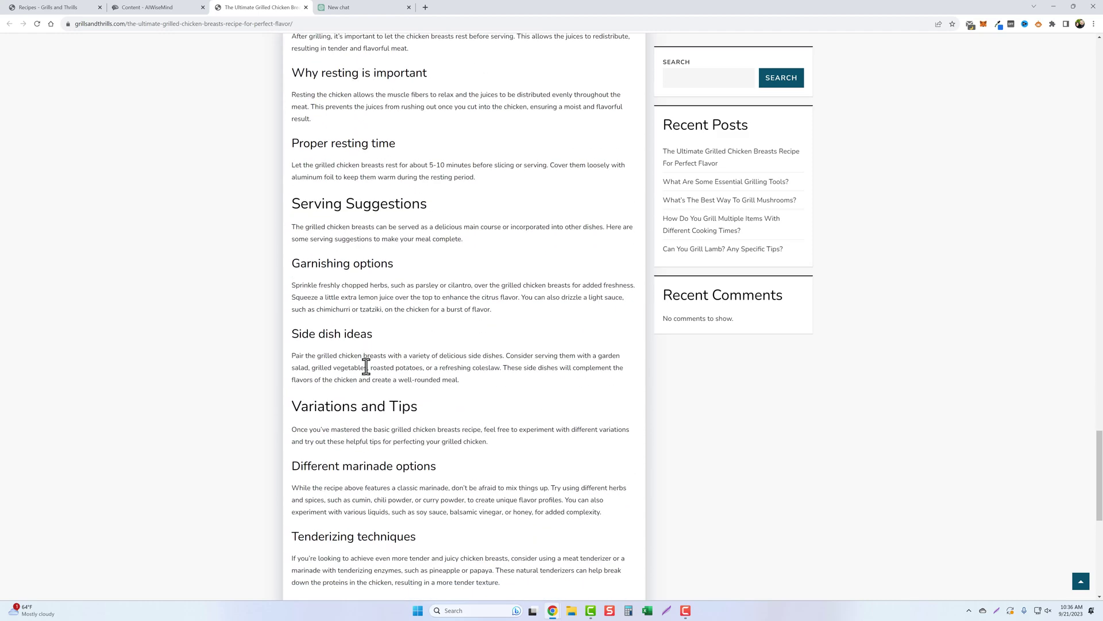
pyautogui.scroll(-4, 385, 332)
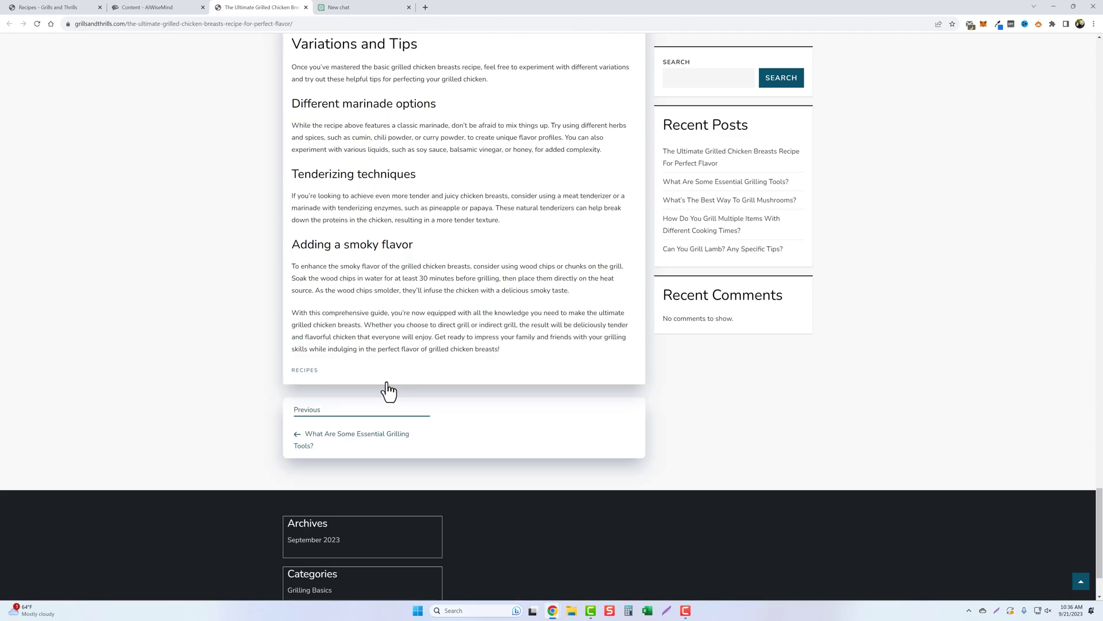
pyautogui.scroll(2, 455, 387)
pyautogui.scroll(17, 489, 401)
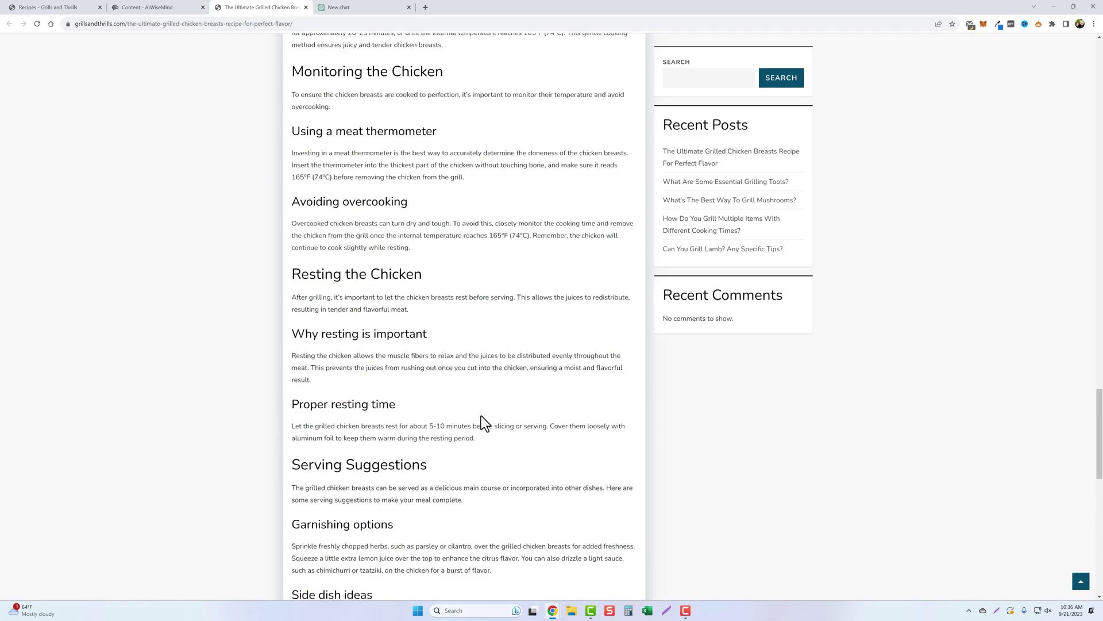
pyautogui.scroll(20, 437, 471)
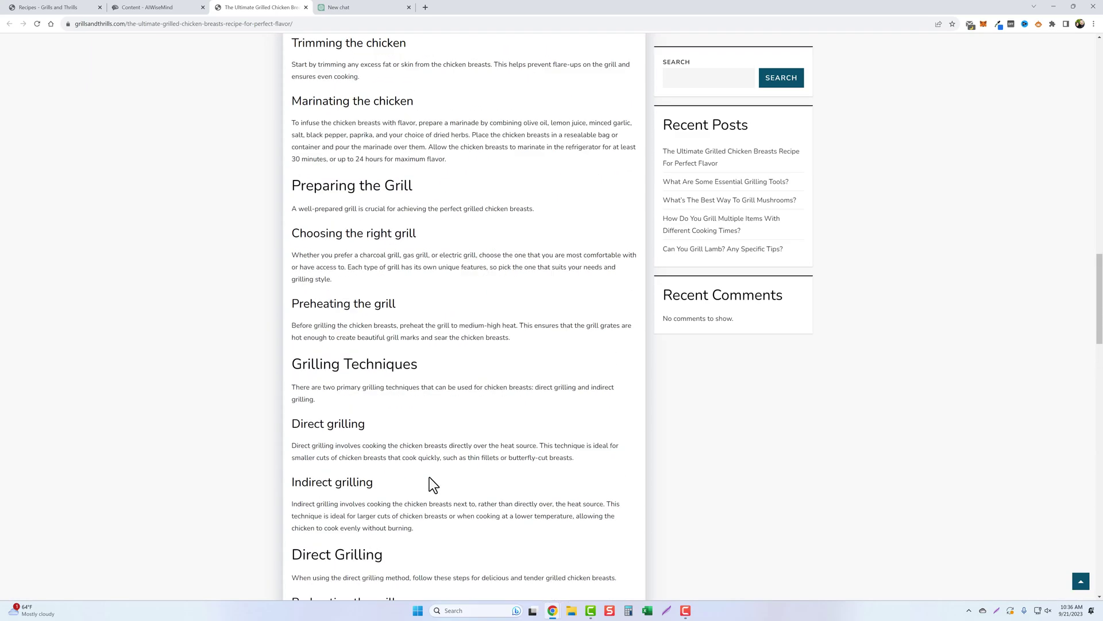
pyautogui.scroll(3, 473, 289)
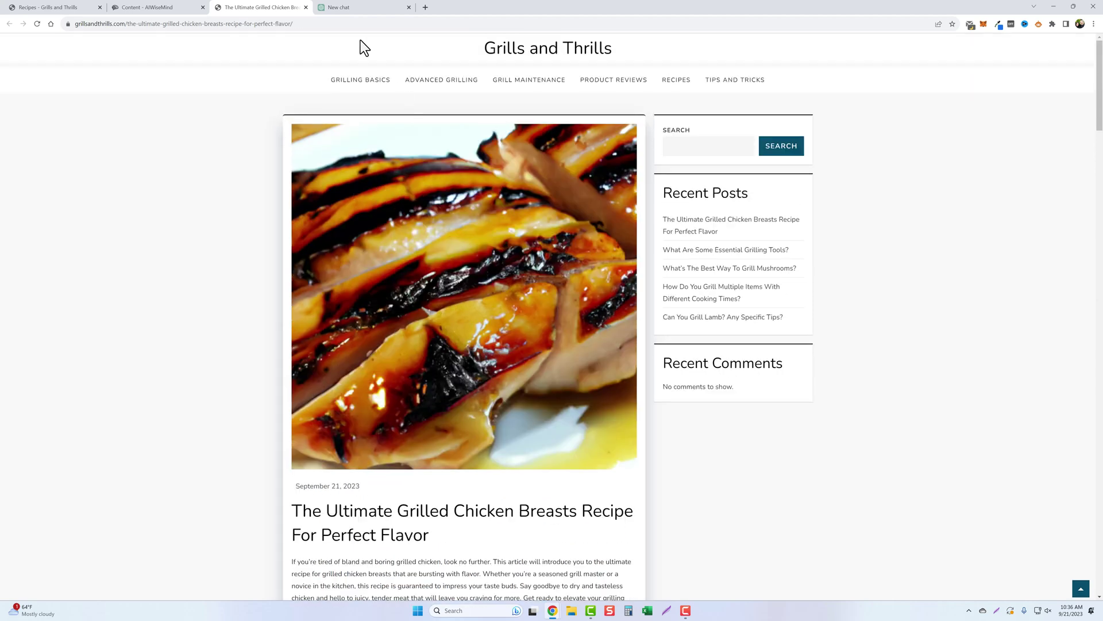
# Refresh Content until the Grilled Beef Tenderloin Recipe shows Published, then open its row actions.
pyautogui.click(156, 8)
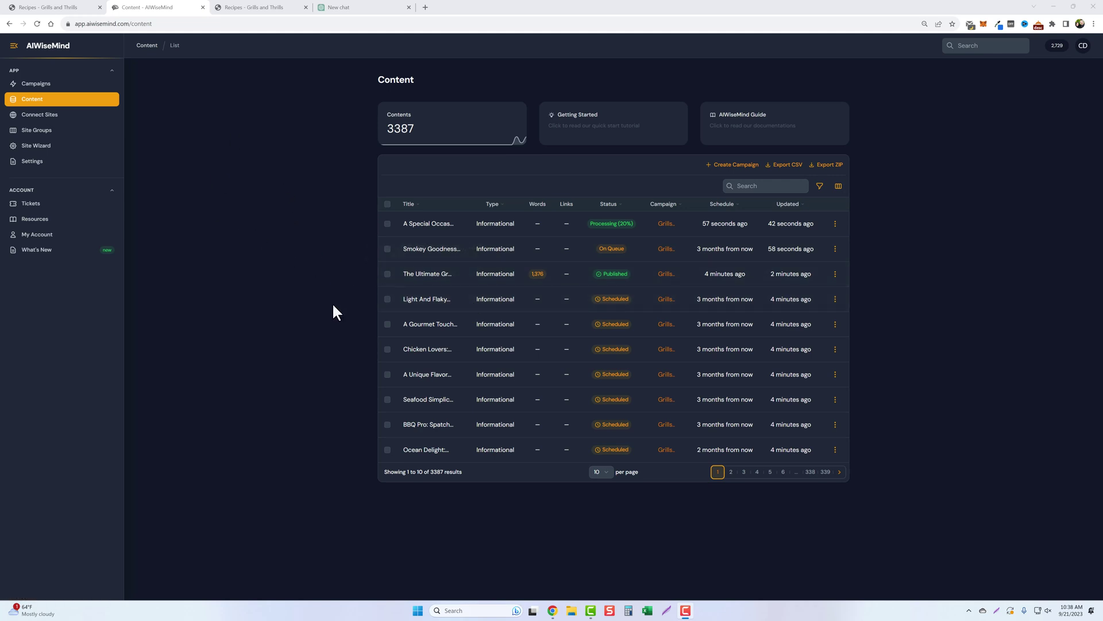
pyautogui.click(36, 23)
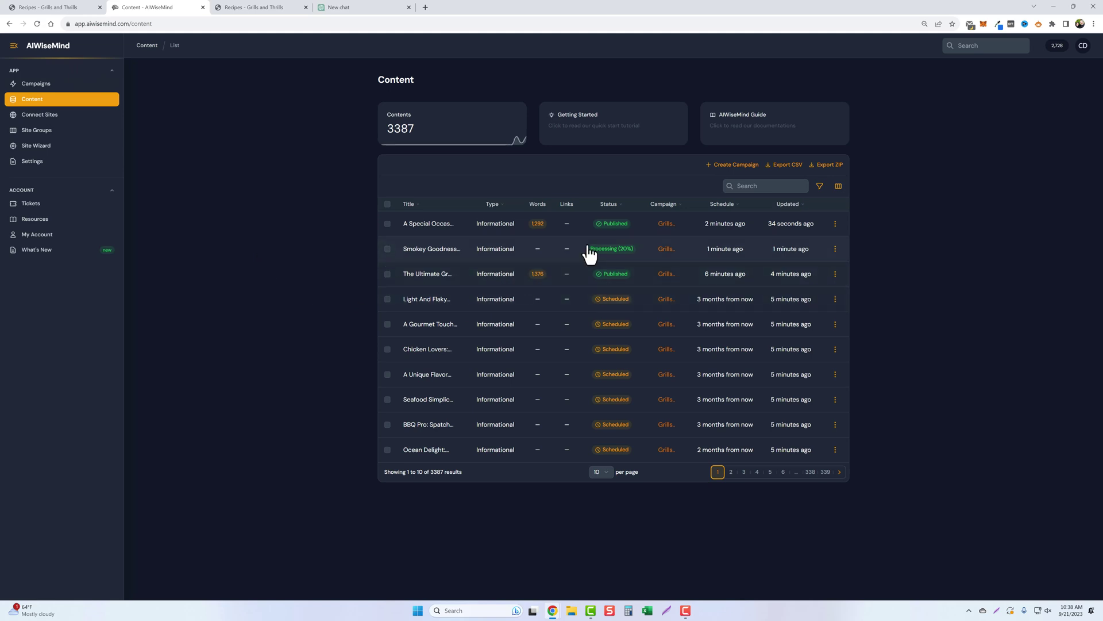
pyautogui.click(835, 224)
pyautogui.click(827, 242)
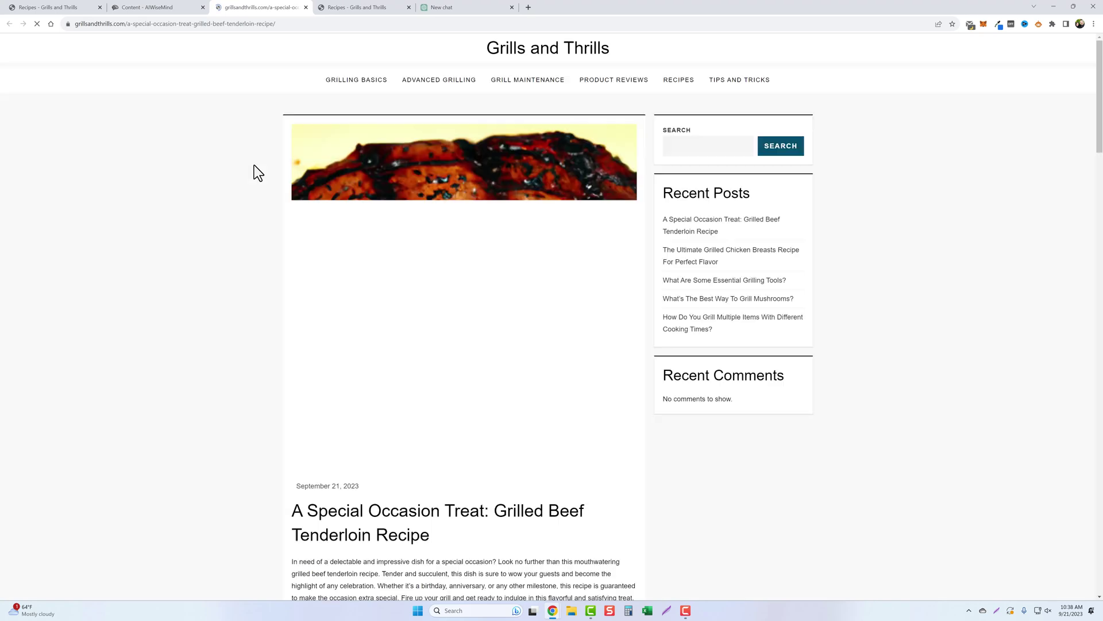
pyautogui.scroll(-3, 372, 322)
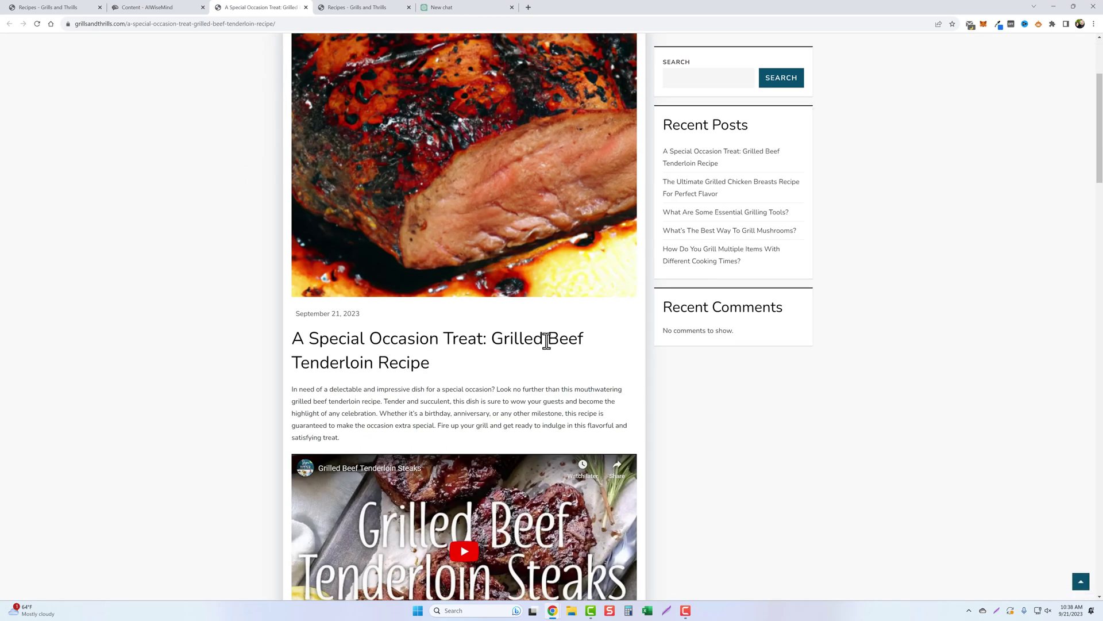
pyautogui.scroll(2, 464, 219)
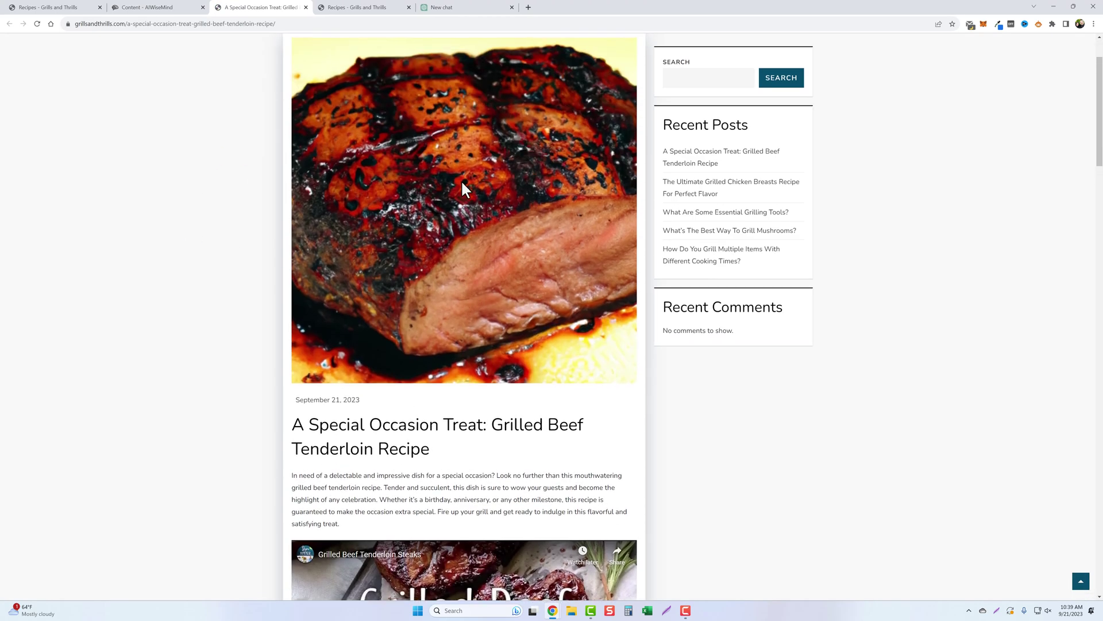
pyautogui.scroll(-5, 190, 366)
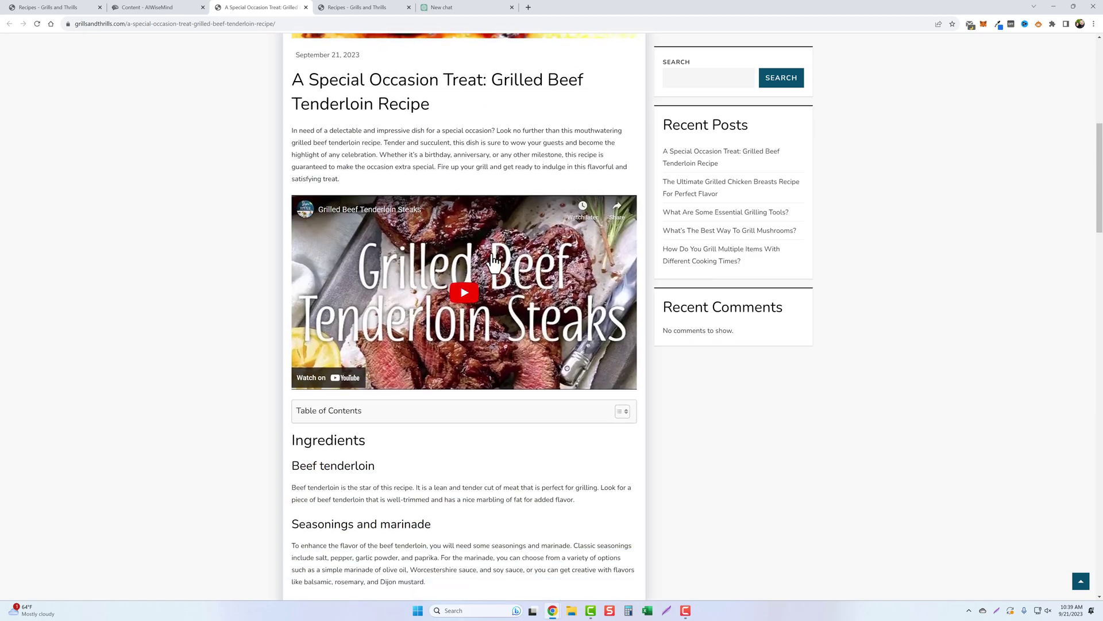
pyautogui.scroll(-5, 364, 346)
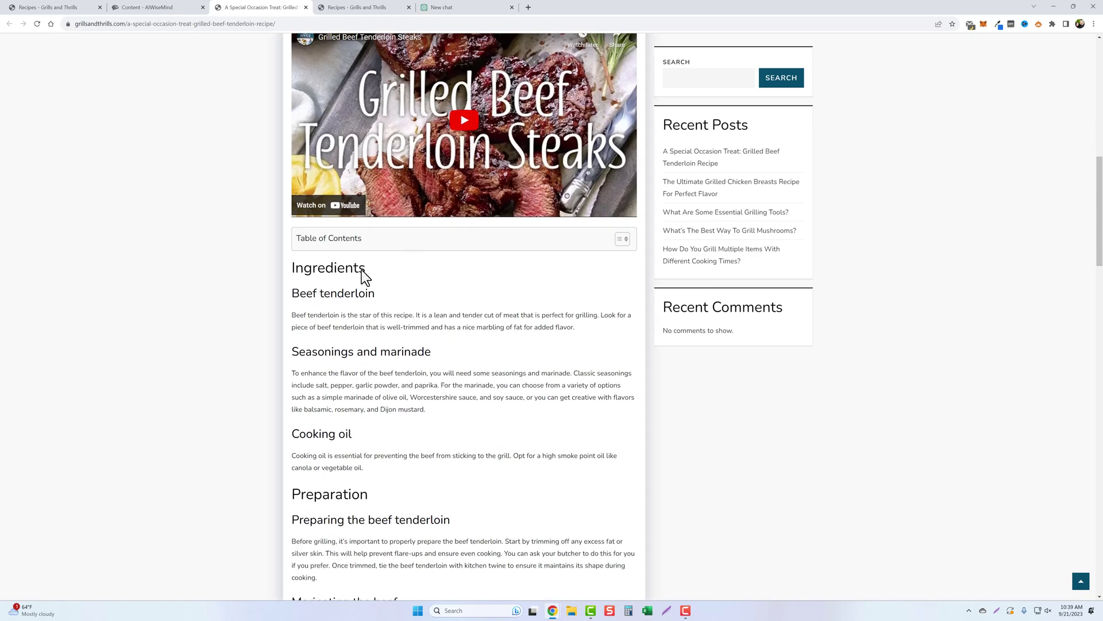
pyautogui.scroll(-5, 363, 411)
pyautogui.scroll(-12, 372, 423)
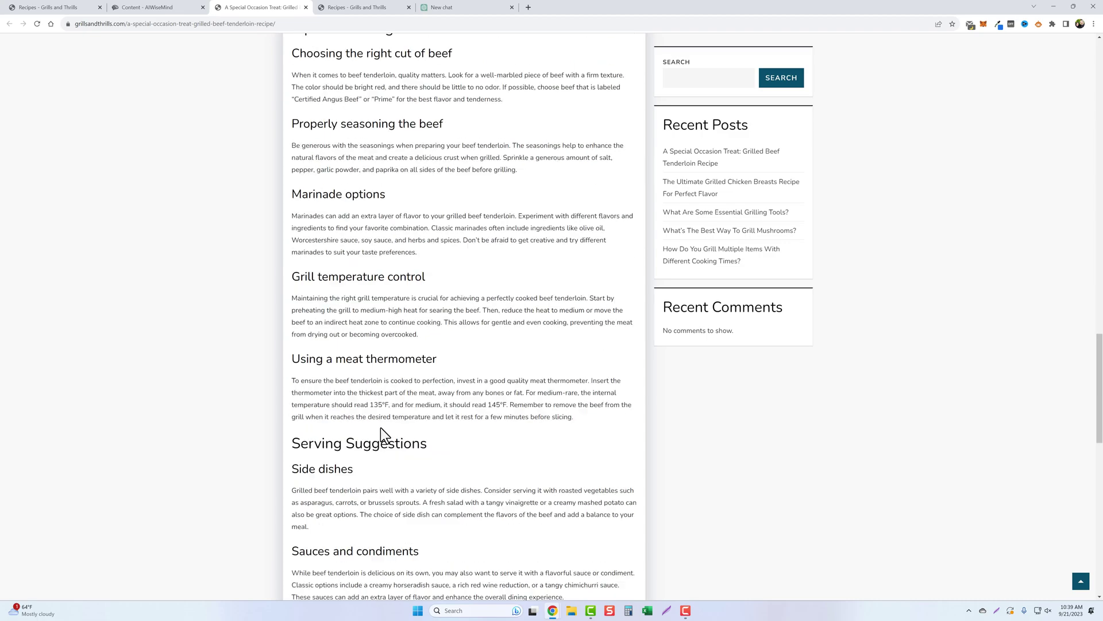
pyautogui.scroll(-5, 385, 422)
pyautogui.scroll(4, 401, 293)
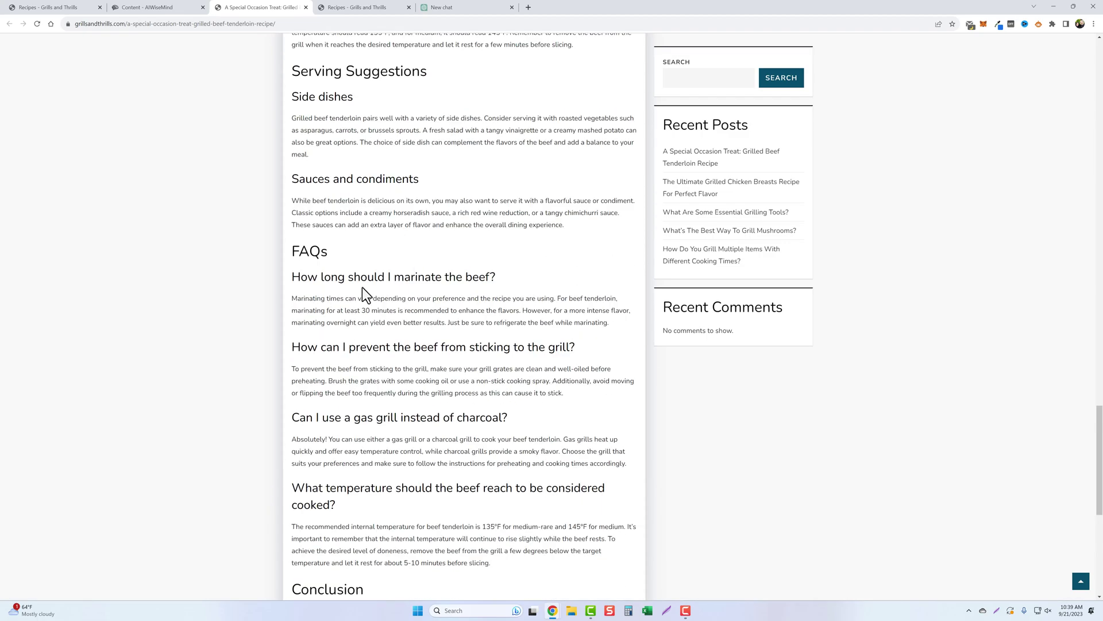
pyautogui.scroll(-2, 362, 288)
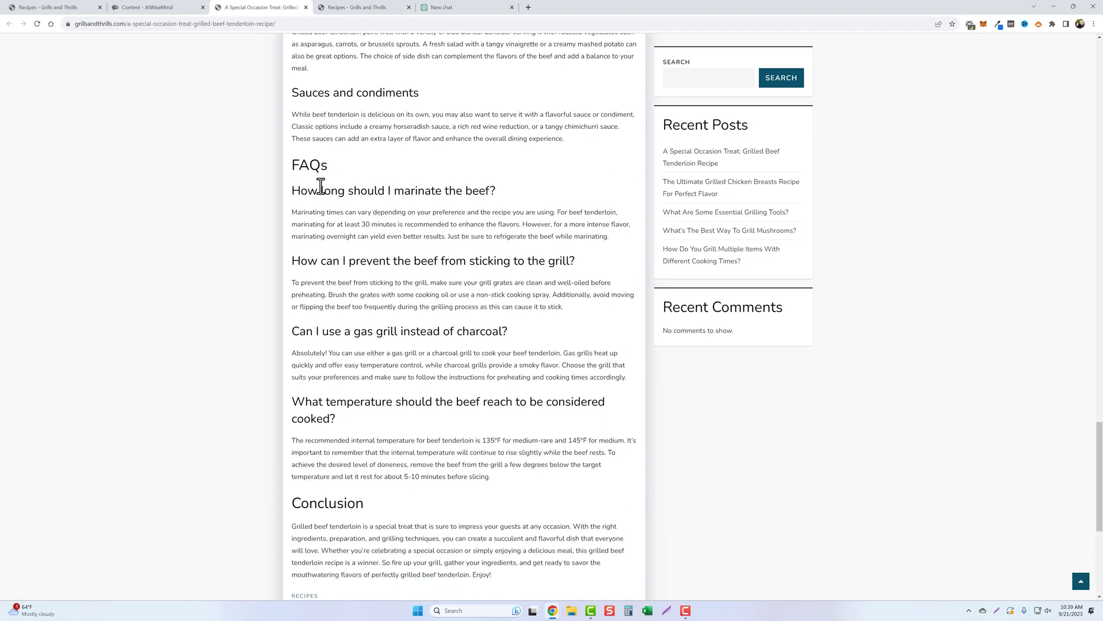
pyautogui.scroll(-1, 347, 257)
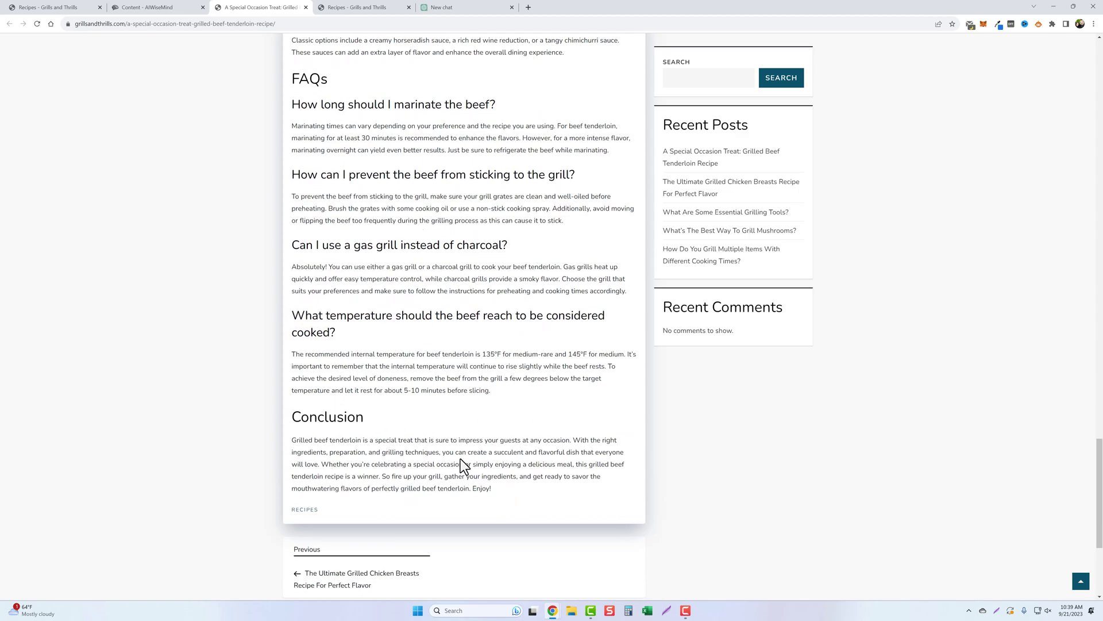
pyautogui.scroll(12, 460, 459)
pyautogui.scroll(10, 465, 428)
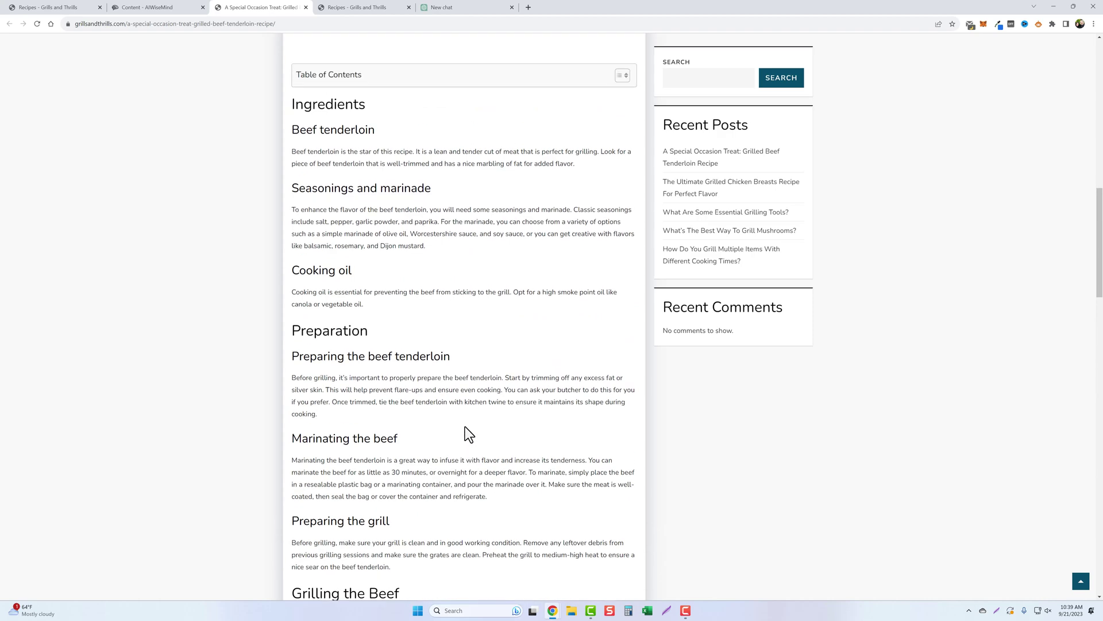
pyautogui.scroll(2, 473, 425)
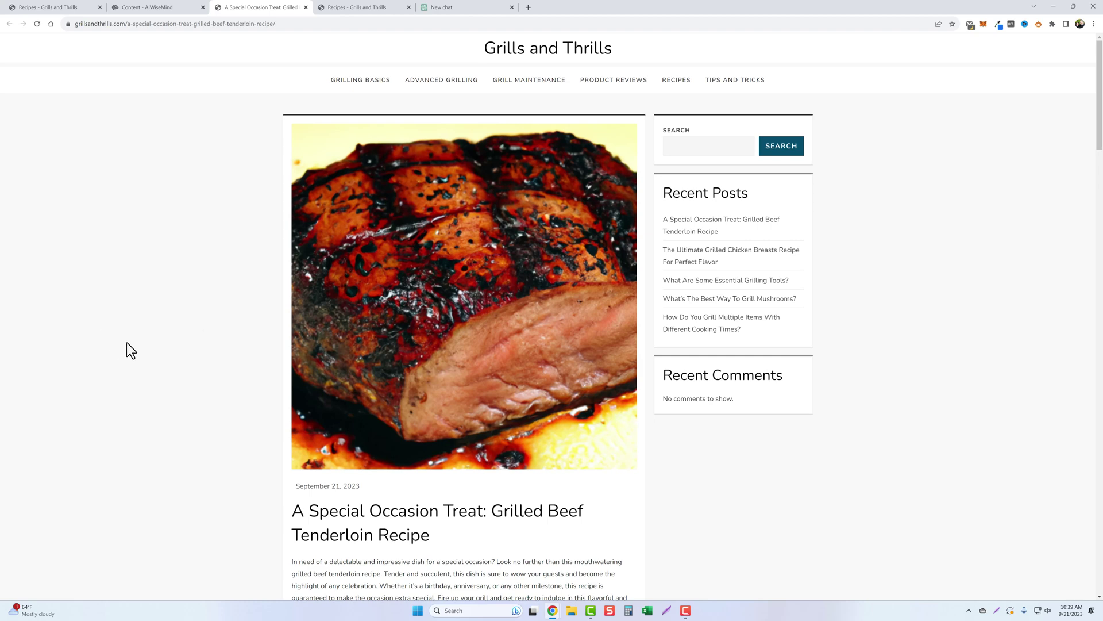
# Open the Smokey Goodness: Grilled Smoked Sausages Recipe post live from AIWiseMind's Content list.
pyautogui.hotkey('ctrl', 'shift', 'Tab')
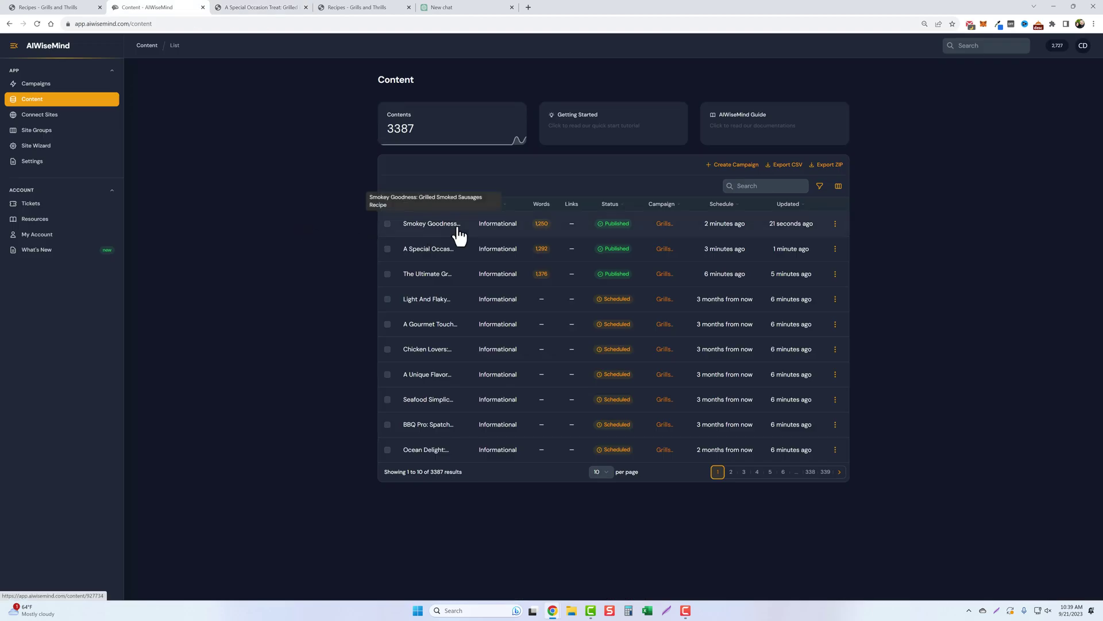
pyautogui.click(835, 224)
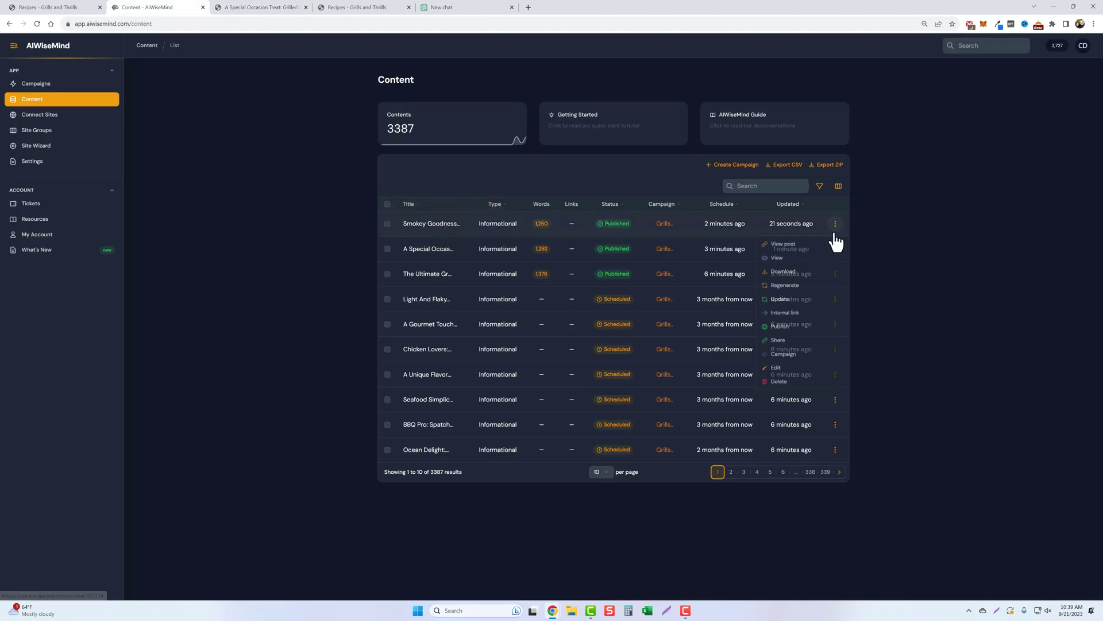
pyautogui.click(793, 244)
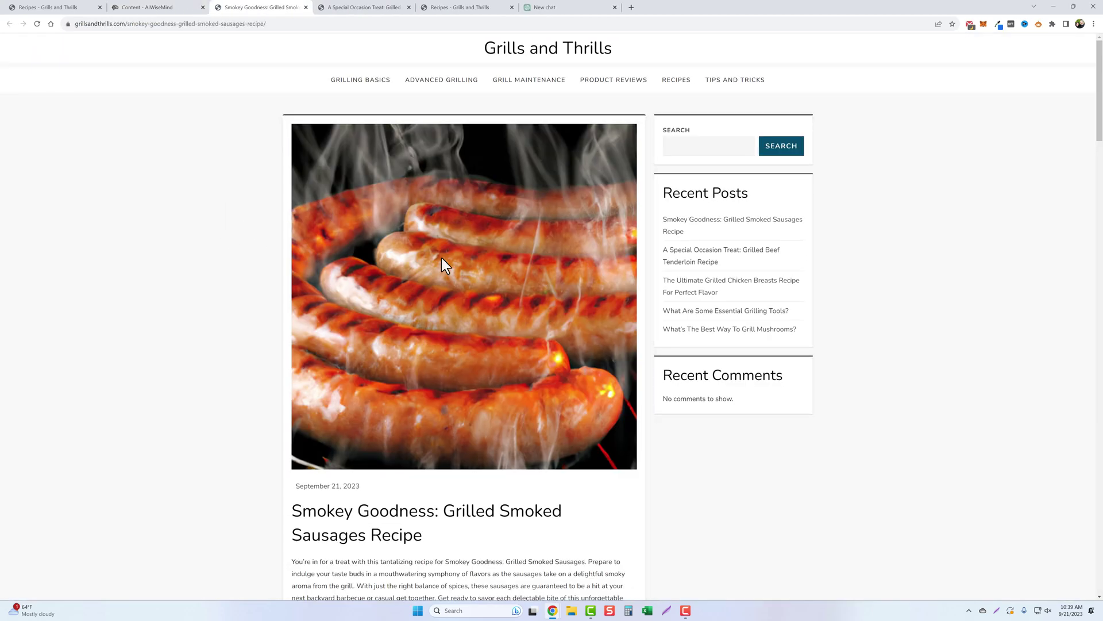
# Scroll through the smoked sausages article down to its conclusion.
pyautogui.scroll(-6, 249, 329)
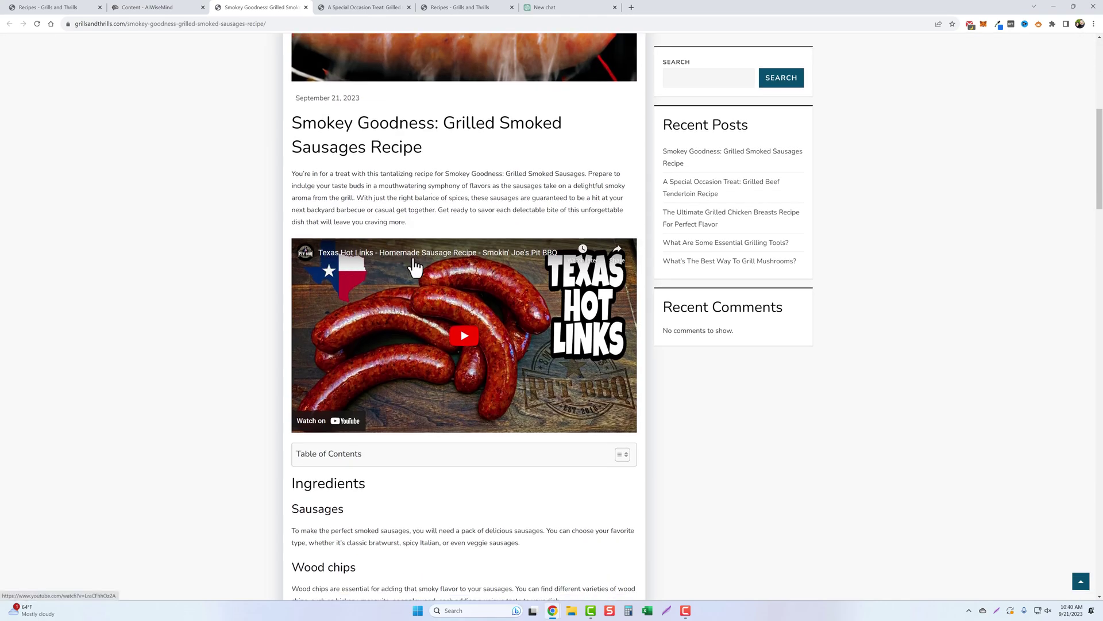
pyautogui.scroll(-2, 364, 410)
pyautogui.scroll(-20, 364, 410)
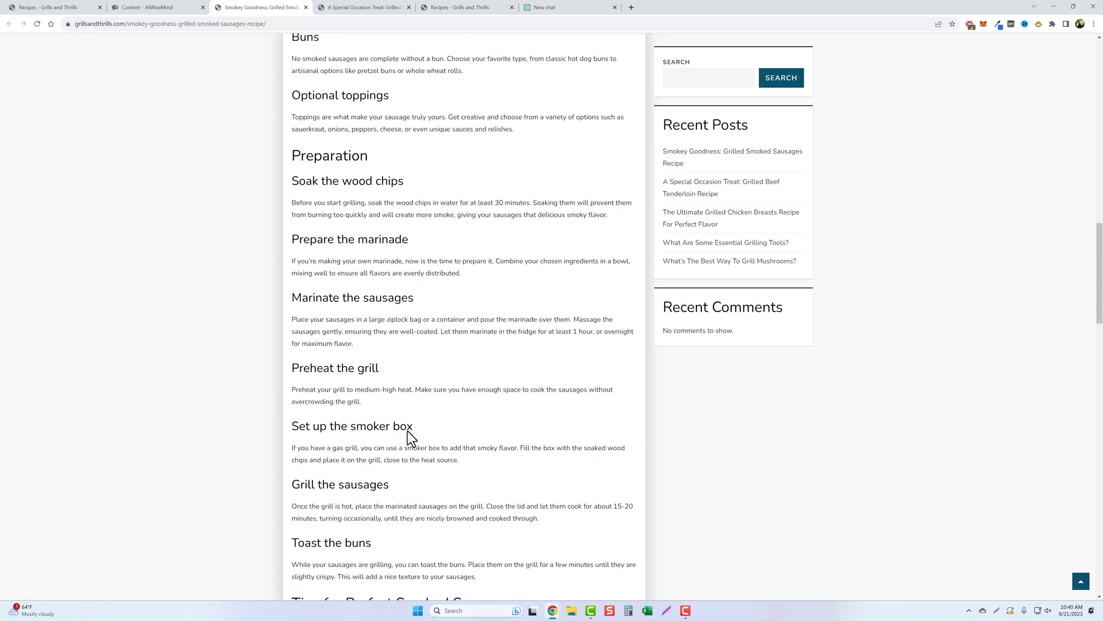
pyautogui.scroll(-10, 410, 424)
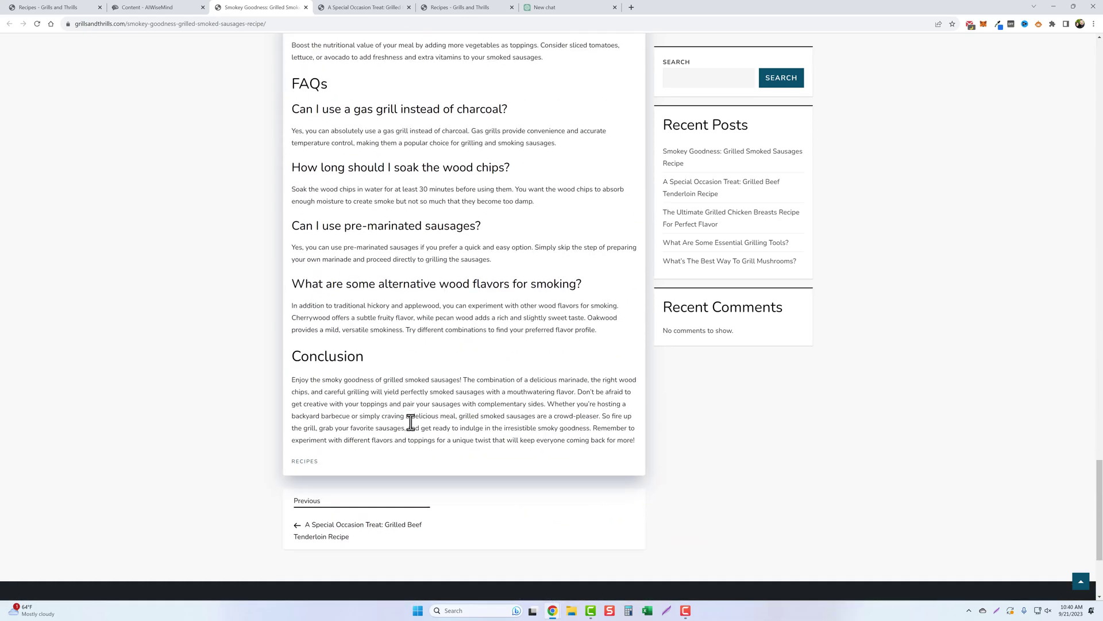
pyautogui.scroll(12, 412, 424)
pyautogui.scroll(20, 477, 411)
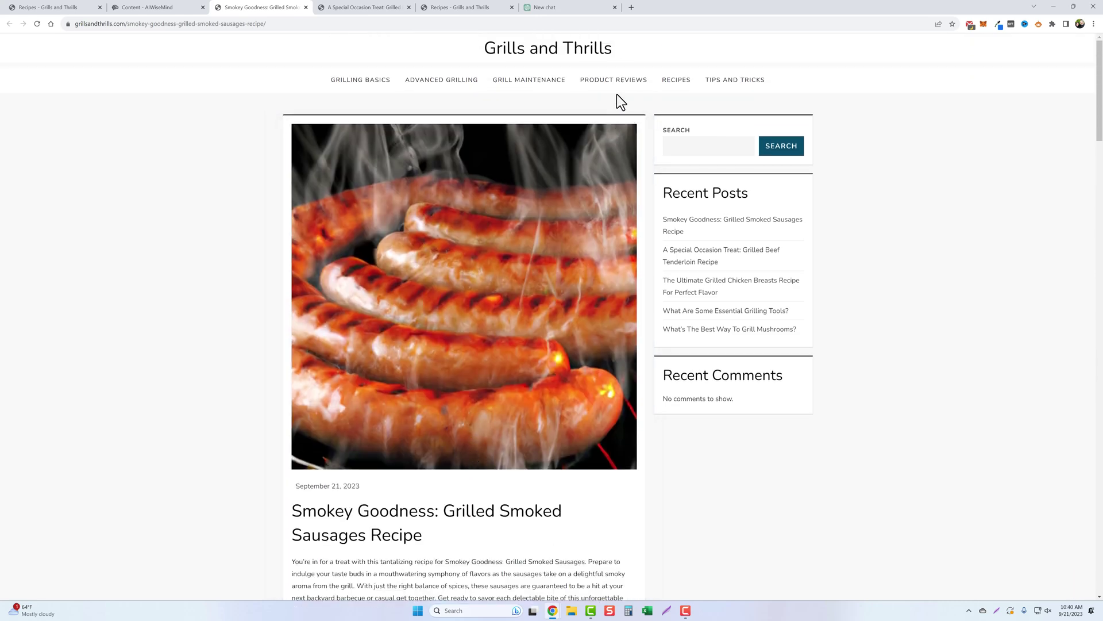
# Visit the Recipes category, then the home page listing the three new September 21, 2023 posts.
pyautogui.click(676, 83)
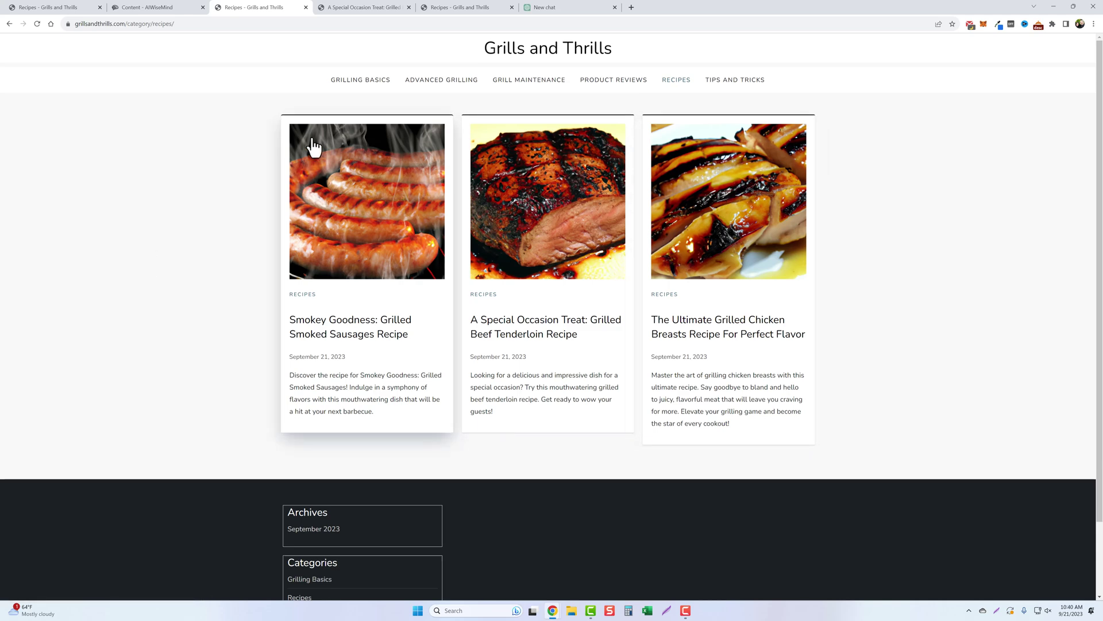
pyautogui.click(543, 49)
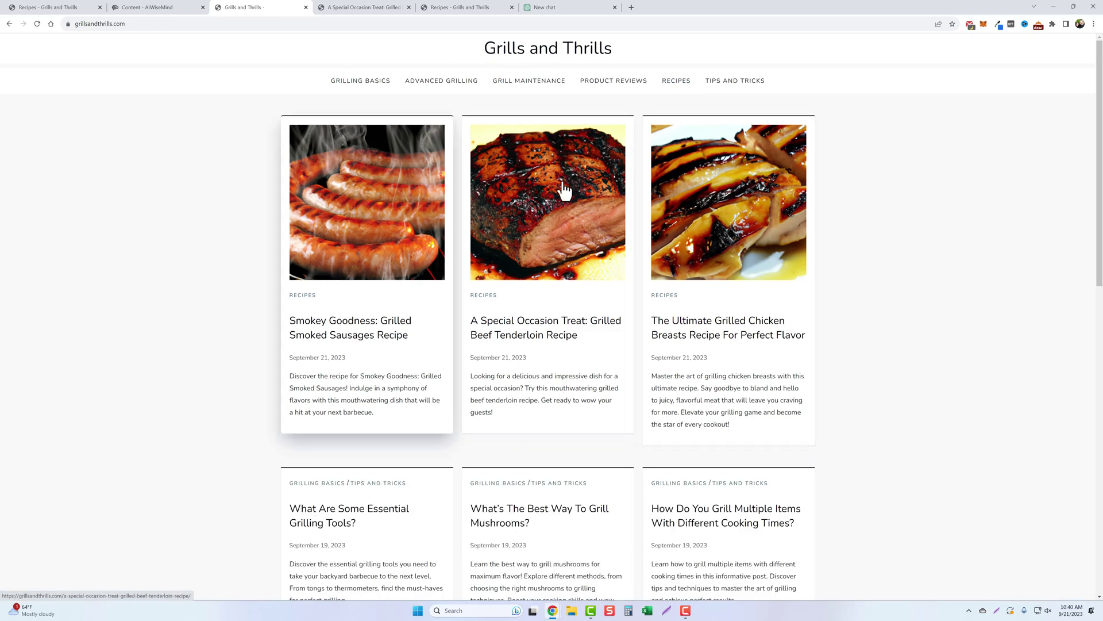
pyautogui.scroll(-3, 131, 367)
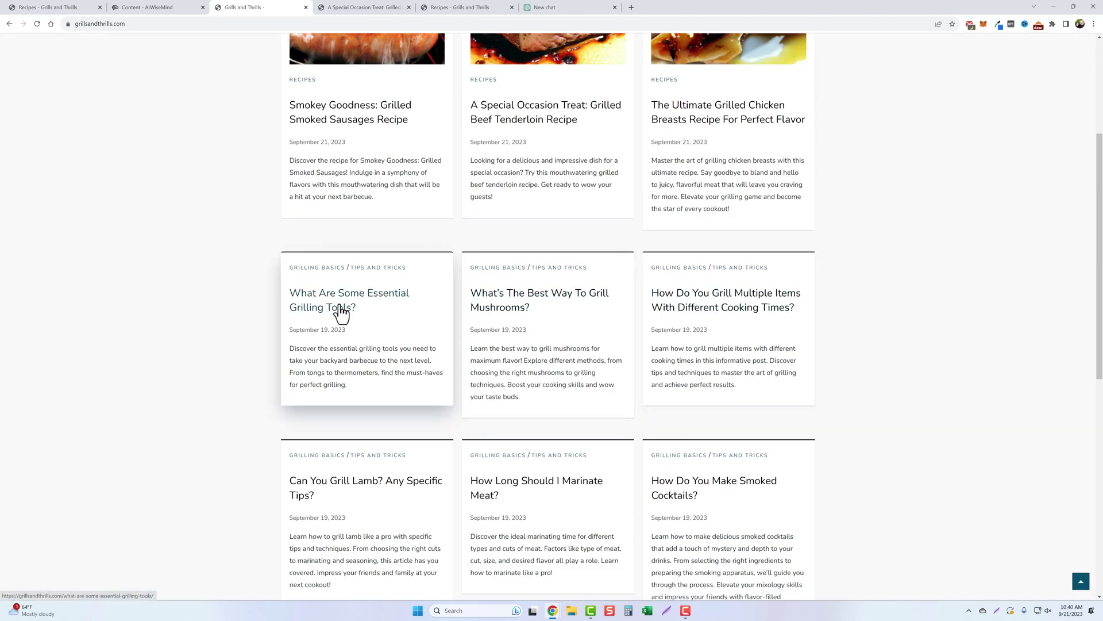
pyautogui.scroll(3, 337, 338)
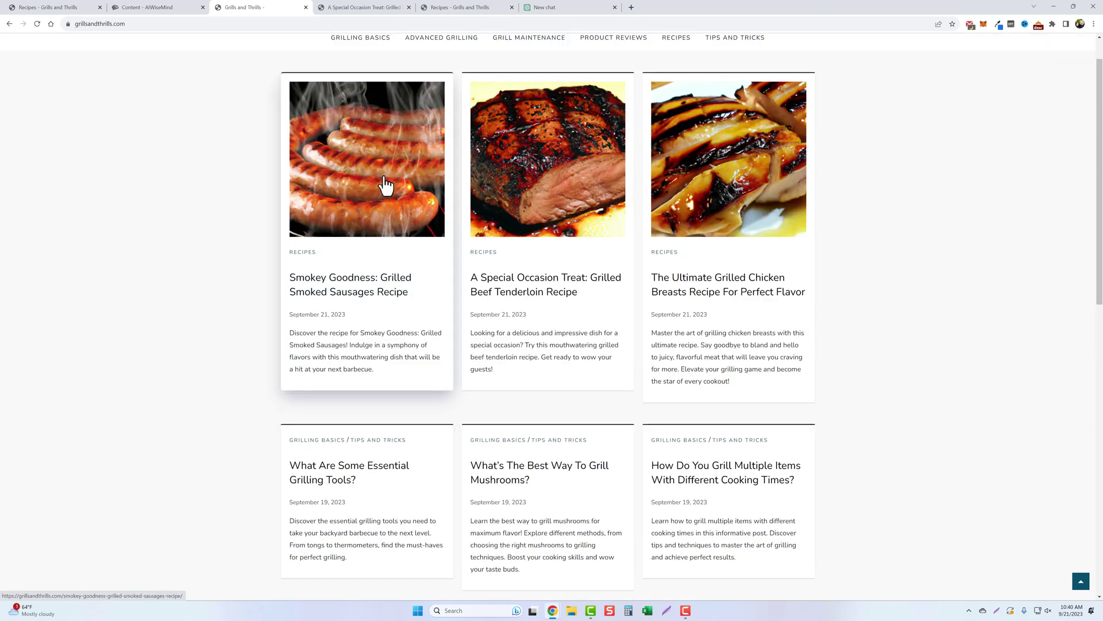
pyautogui.scroll(-3, 239, 409)
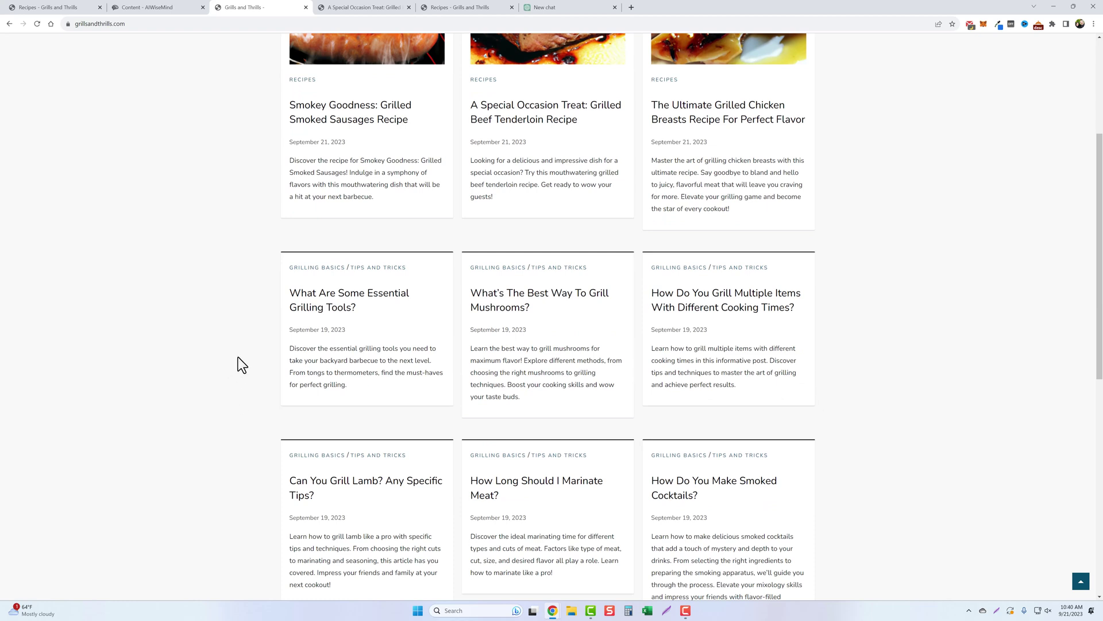
pyautogui.scroll(3, 251, 419)
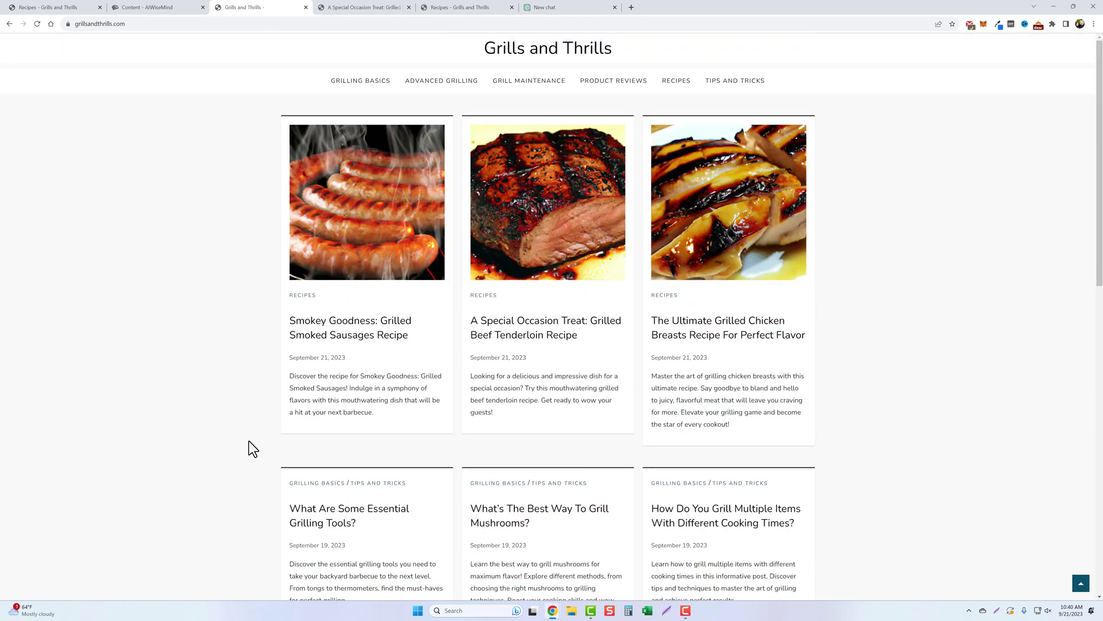